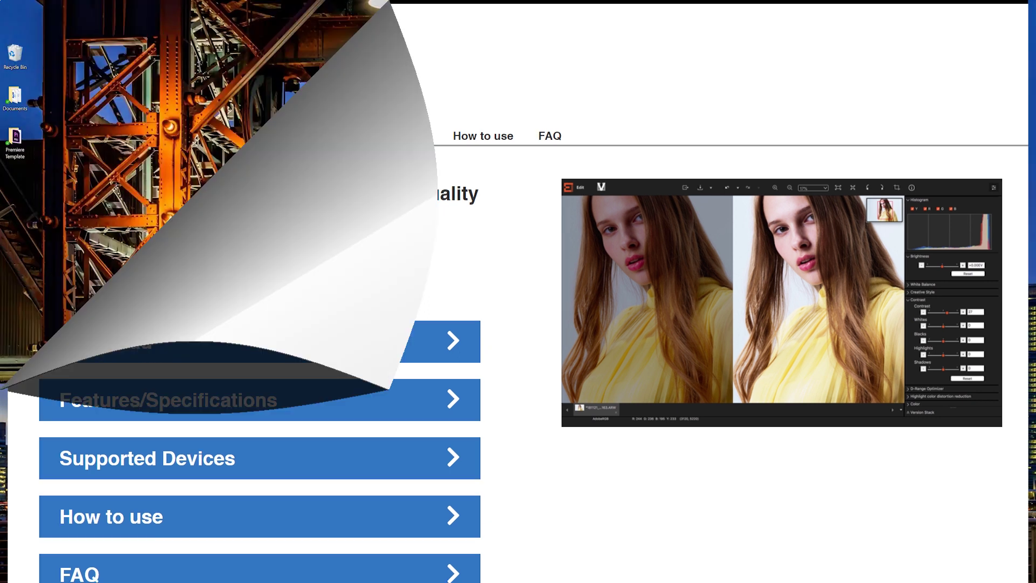
Launch Imaging Edge Remote from the Start menu to list the ILCE-7RM2 on USB
{"action": "key", "text": "super"}
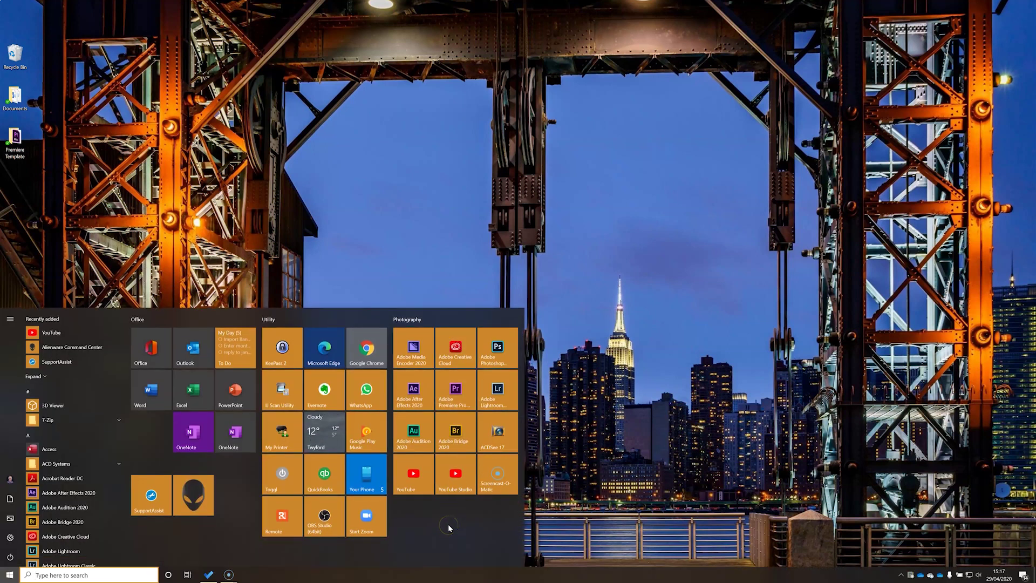
{"action": "left_click", "coordinate": [271, 511]}
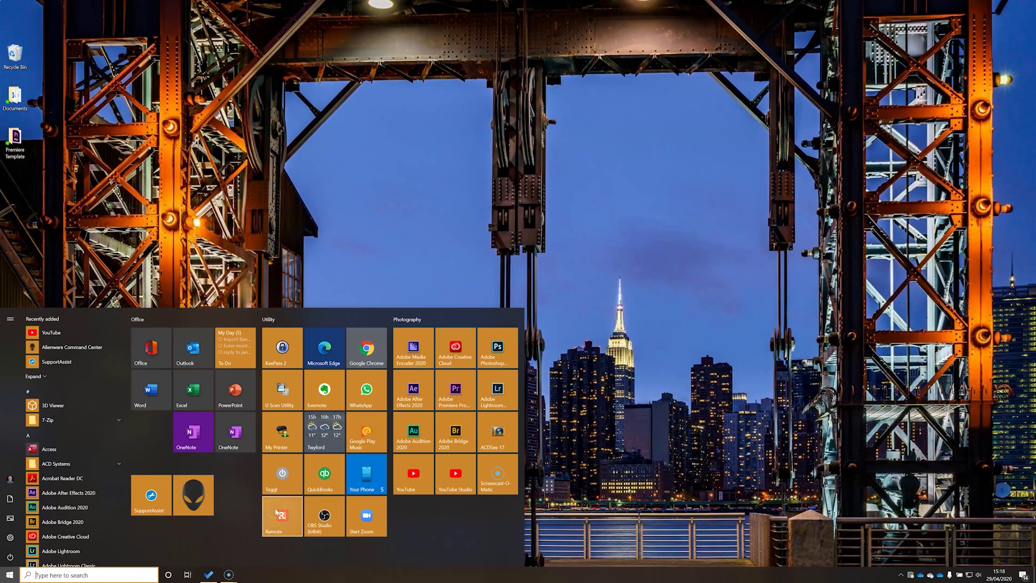
{"action": "left_click", "coordinate": [279, 514]}
{"action": "left_click", "coordinate": [282, 516]}
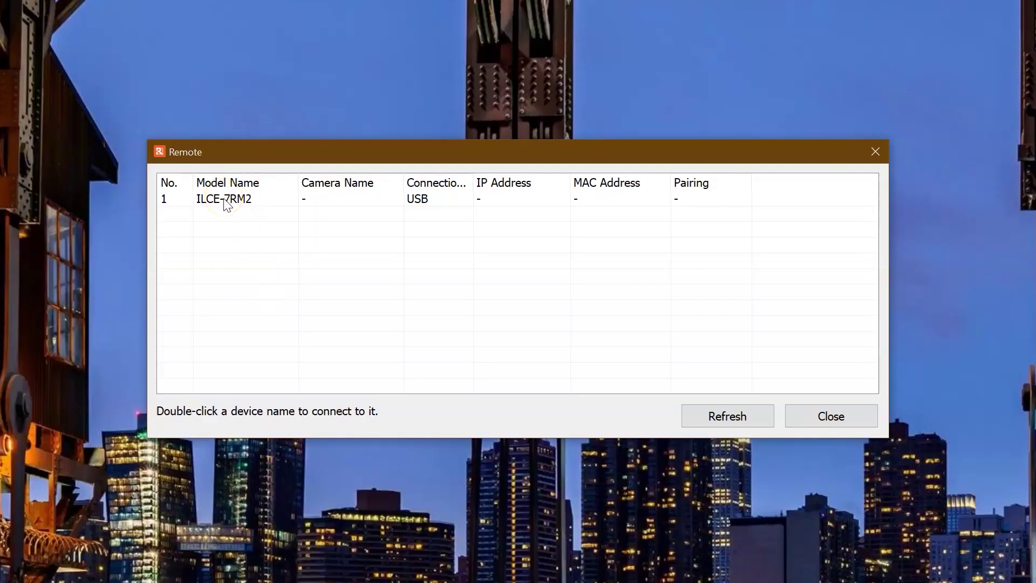
Connect to the ILCE-7RM2 for live view at M, 1/100 s, F2, testing half-press shutter and aperture
{"action": "double_click", "coordinate": [225, 199]}
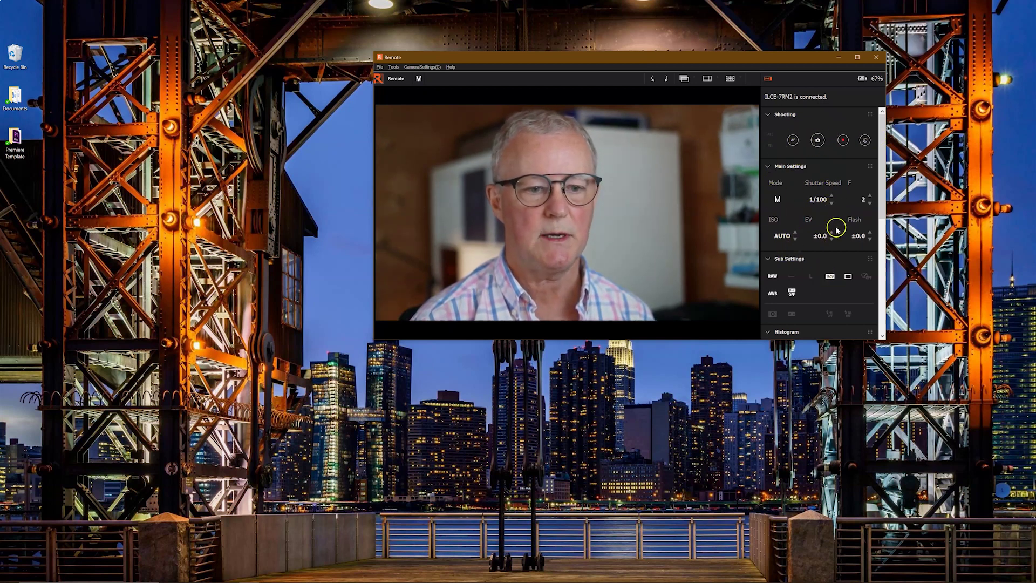
{"action": "left_click", "coordinate": [793, 140]}
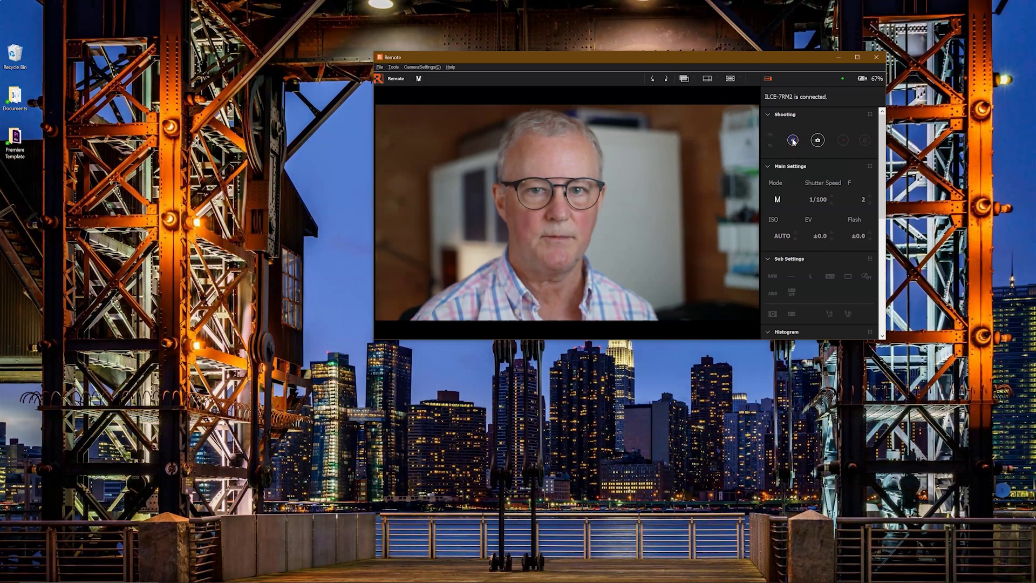
{"action": "left_click", "coordinate": [696, 247]}
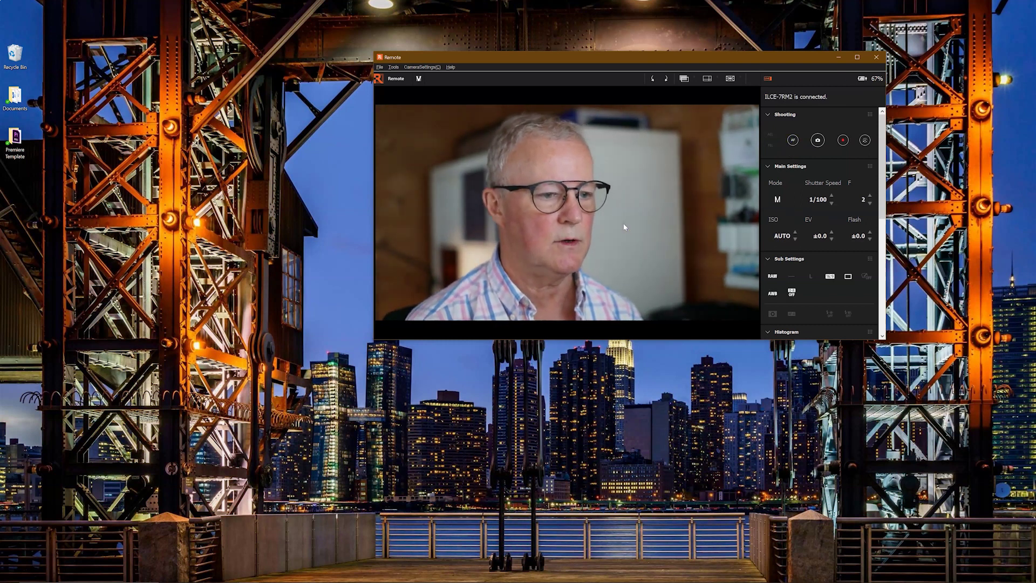
{"action": "left_click", "coordinate": [868, 204]}
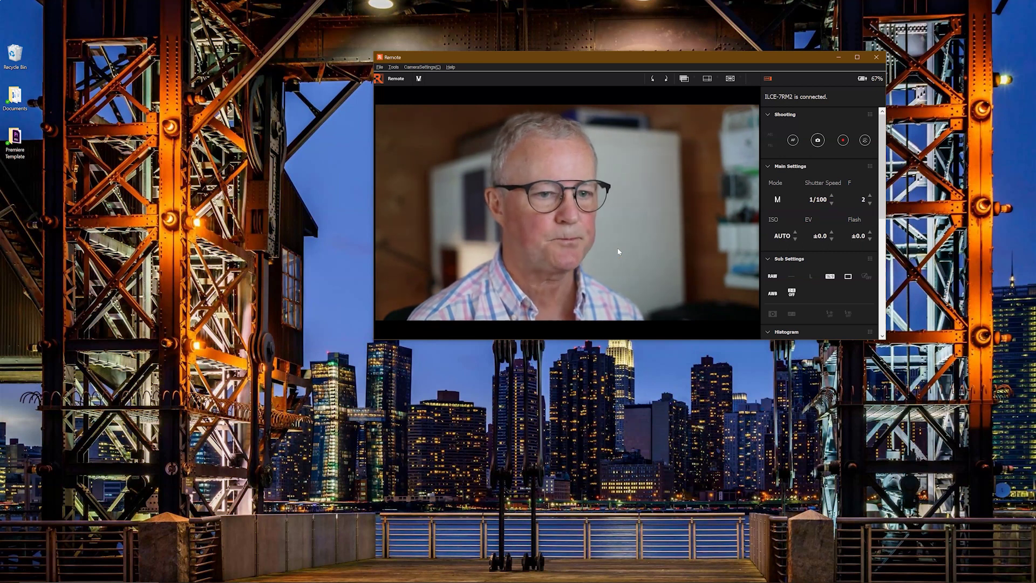
{"action": "left_click", "coordinate": [585, 442]}
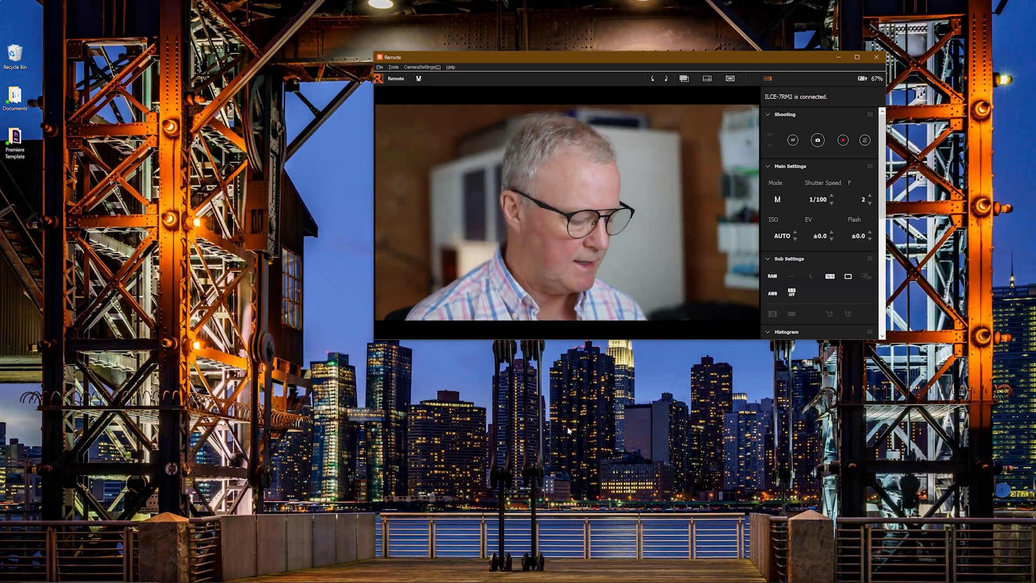
{"action": "left_click", "coordinate": [399, 410]}
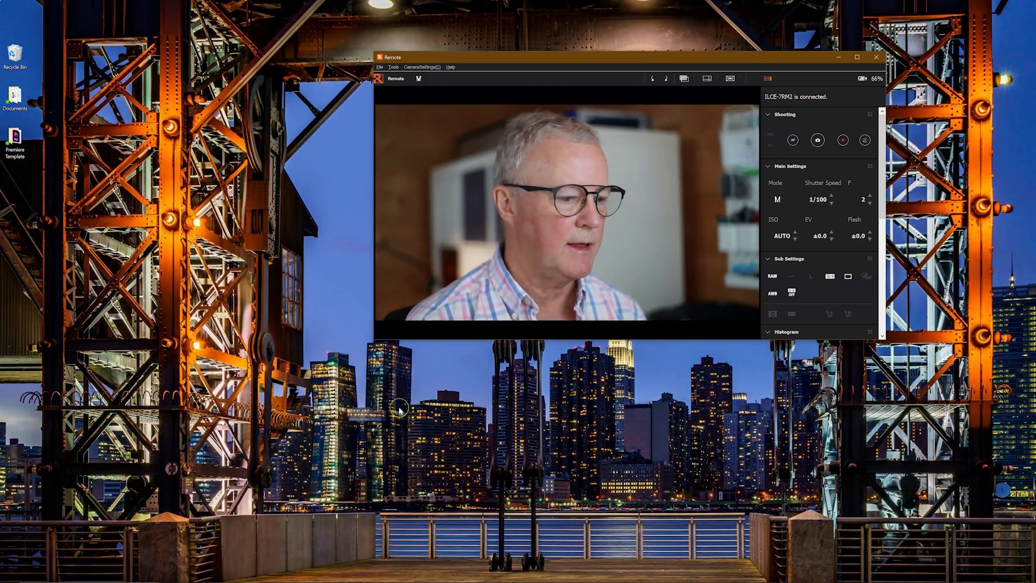
Launch OBS Studio from the Start menu
{"action": "key", "text": "super"}
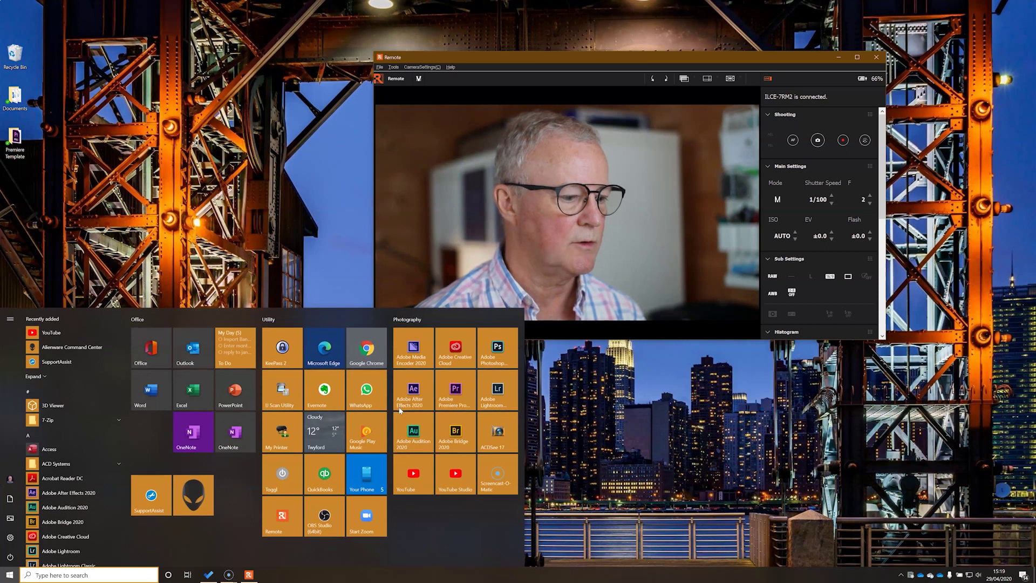
{"action": "left_click", "coordinate": [281, 514]}
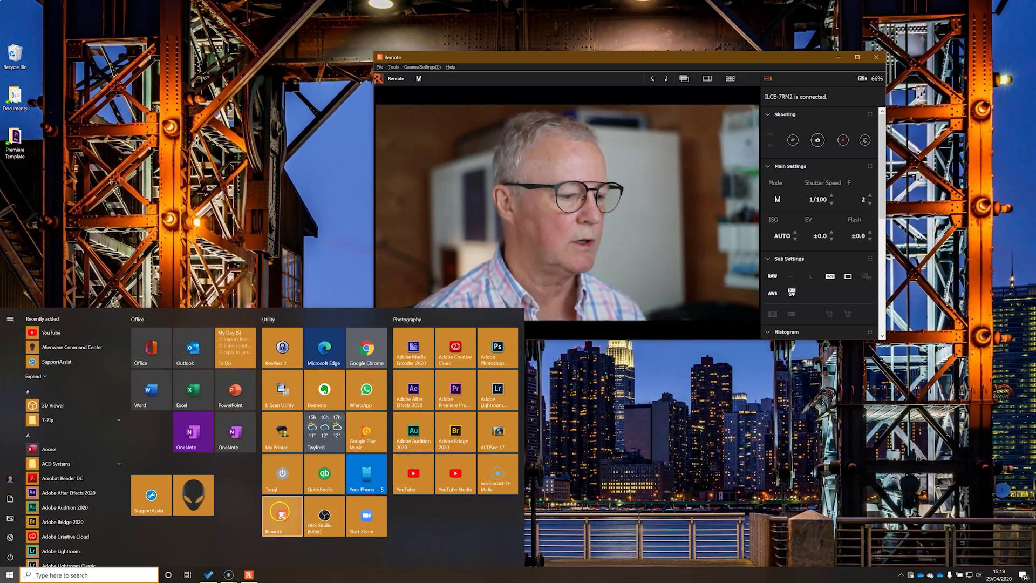
{"action": "left_click", "coordinate": [324, 515]}
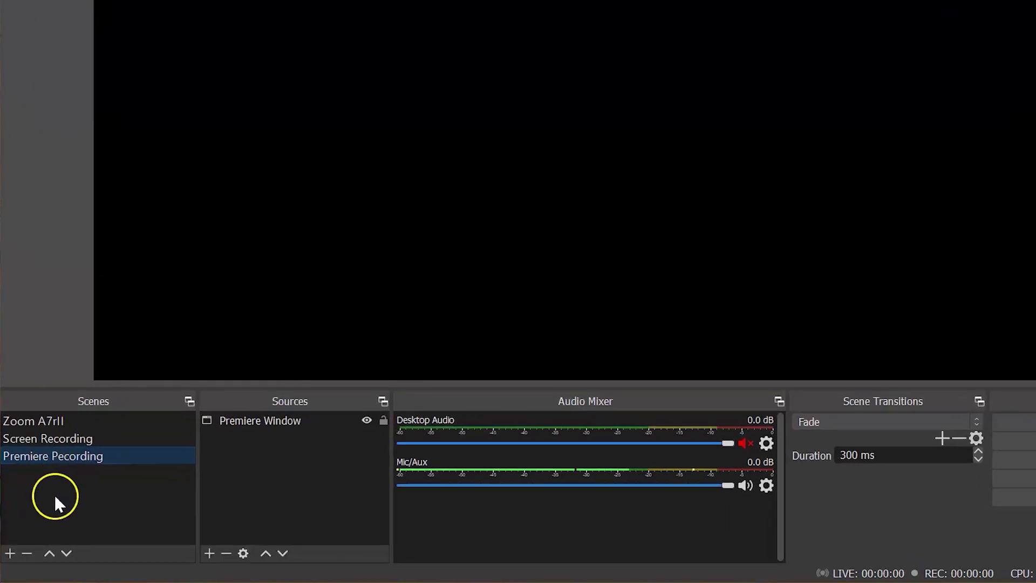
Add a new scene named 'Demo'
{"action": "left_click", "coordinate": [10, 553]}
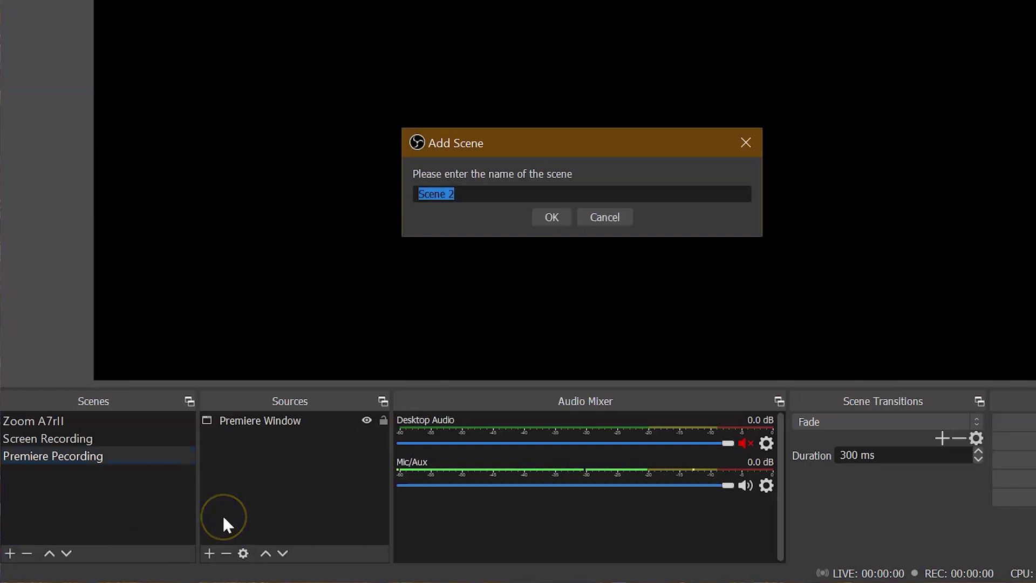
{"action": "type", "text": "Demo"}
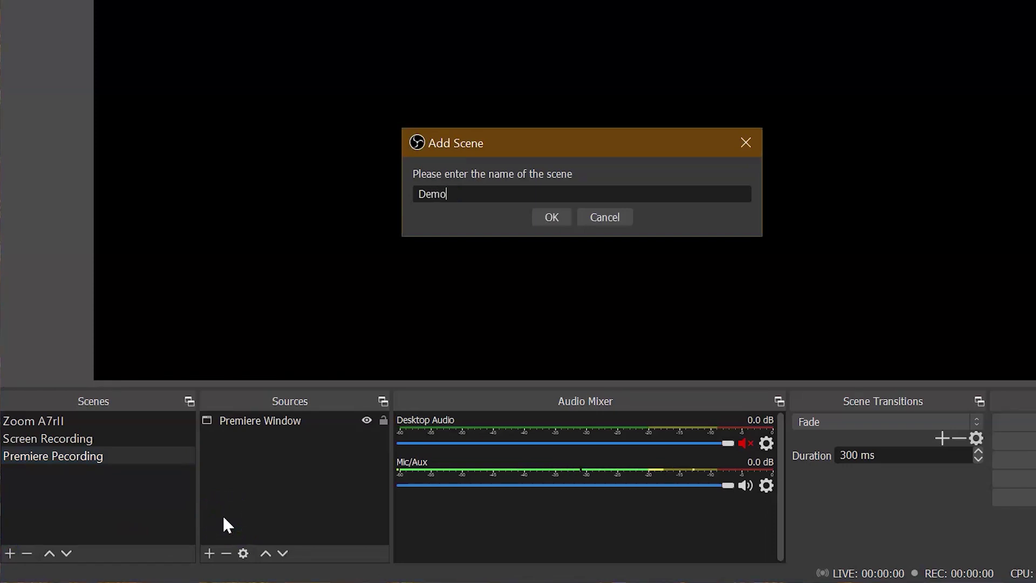
{"action": "key", "text": "Return"}
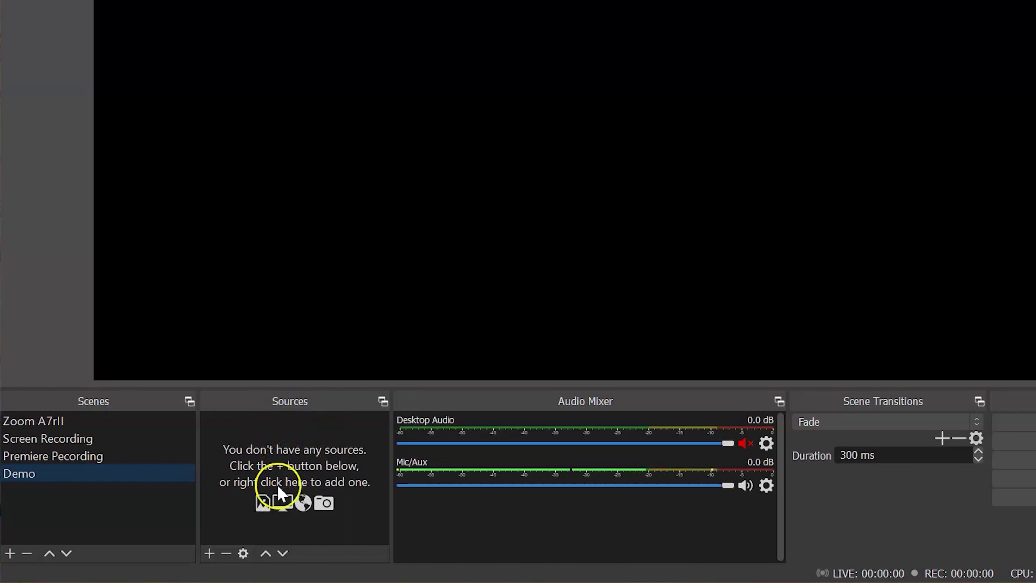
Add a new Window Capture source to the Demo scene
{"action": "left_click", "coordinate": [208, 552]}
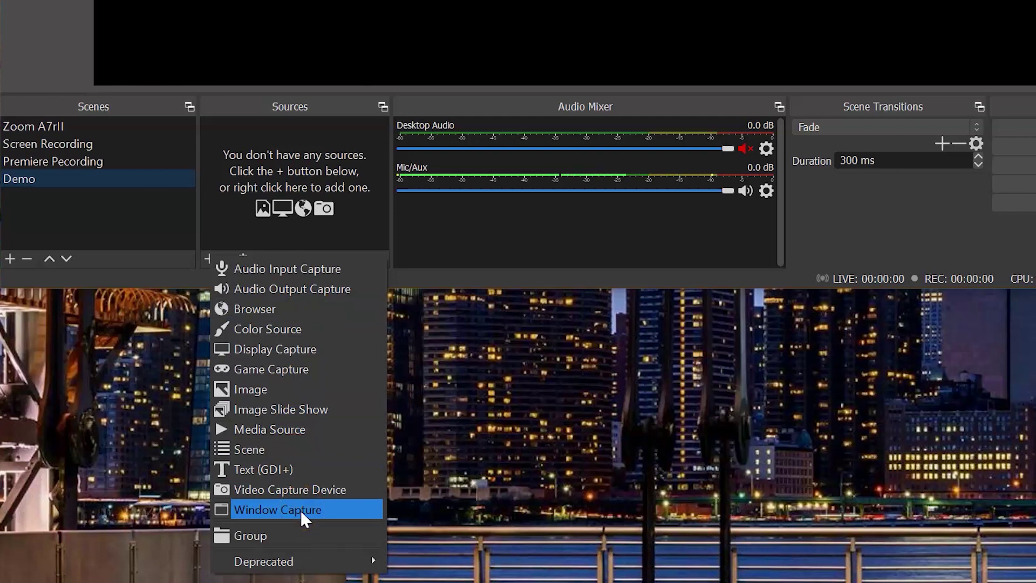
{"action": "left_click", "coordinate": [300, 510]}
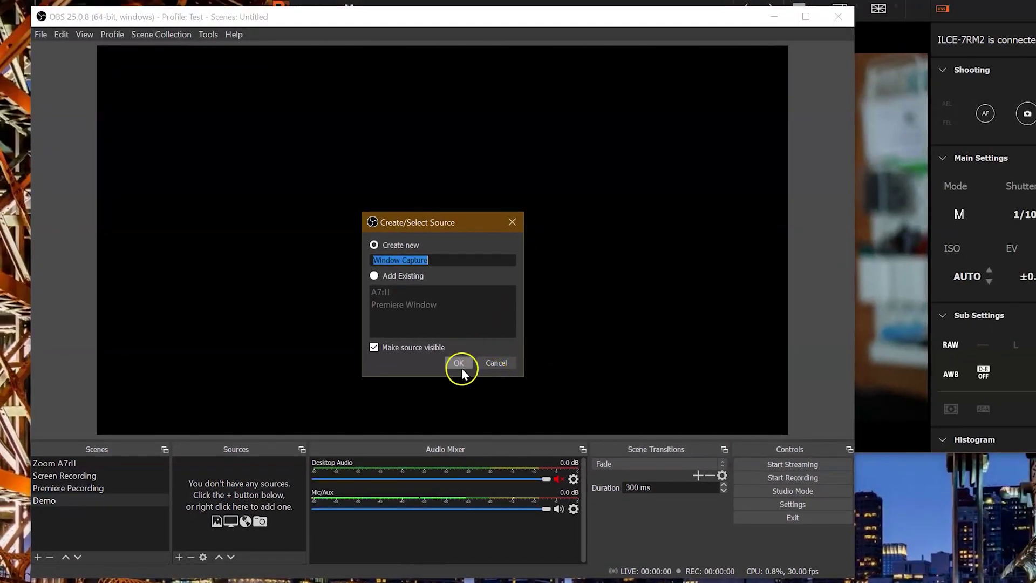
{"action": "left_click", "coordinate": [558, 106]}
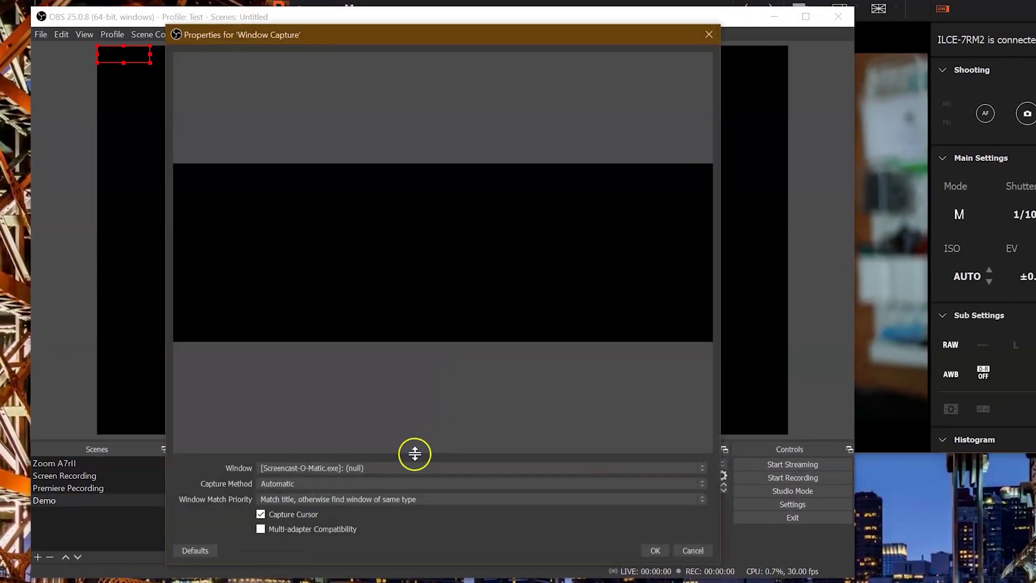
Set the Window Capture's window to [Remote.exe]: Remote and confirm
{"action": "left_click", "coordinate": [379, 468]}
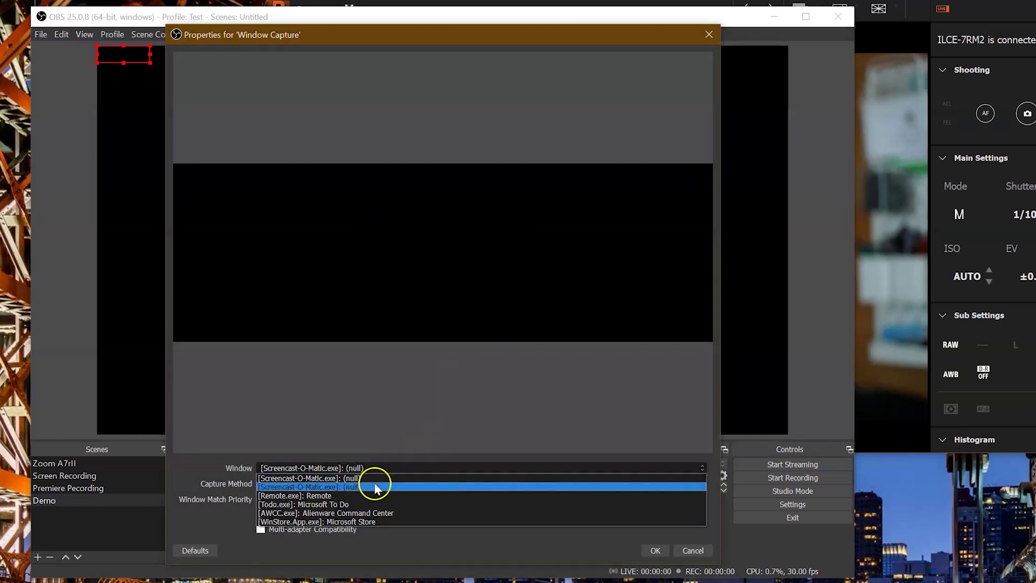
{"action": "left_click", "coordinate": [330, 496]}
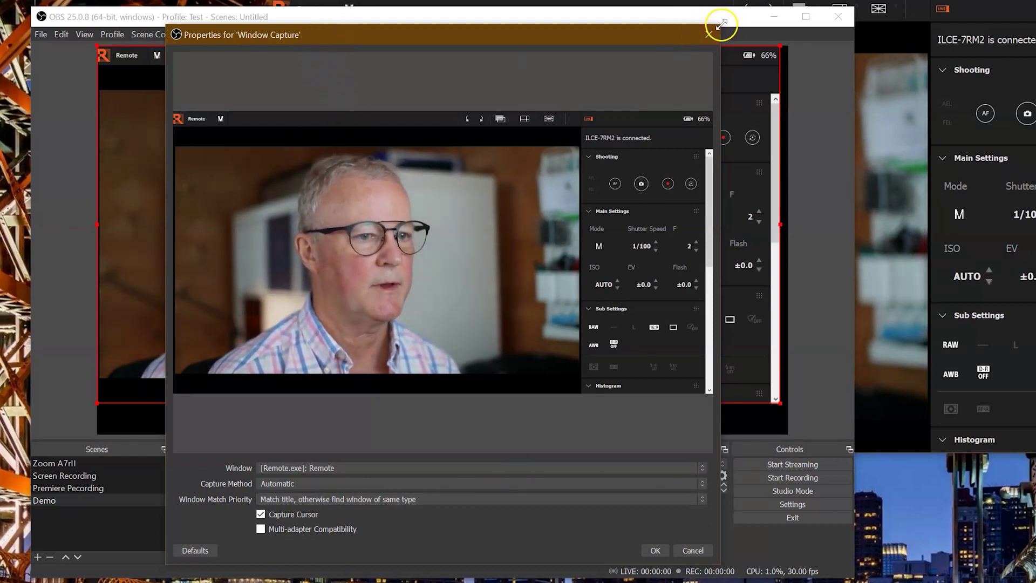
{"action": "left_click_drag", "start_coordinate": [723, 27], "coordinate": [884, 1]}
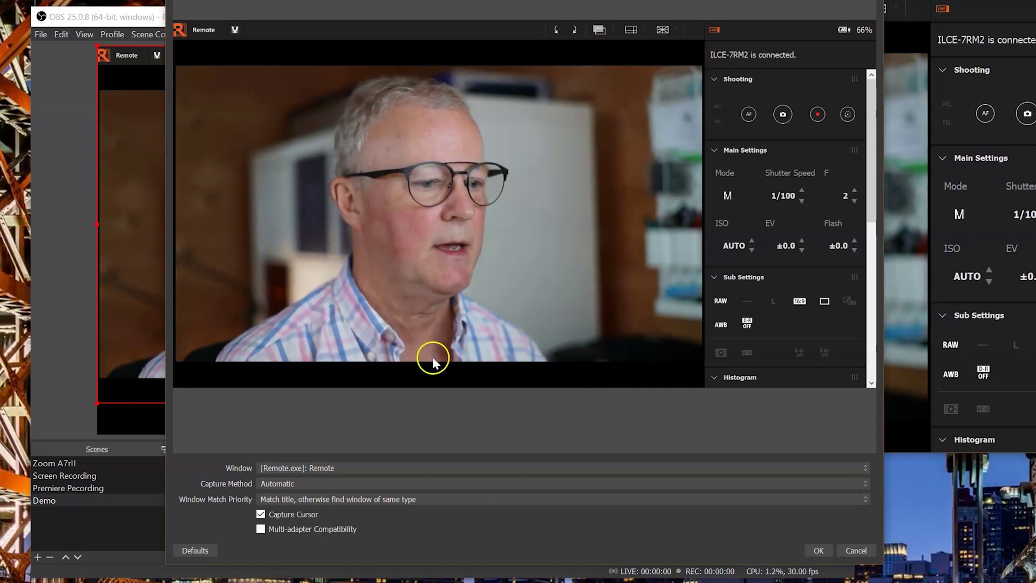
{"action": "left_click", "coordinate": [818, 550]}
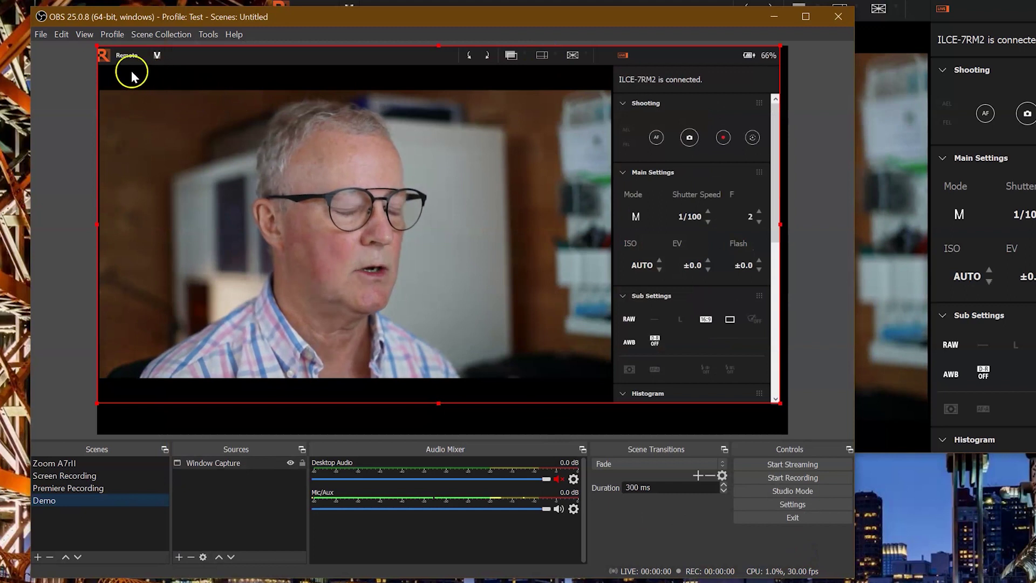
Shrink the capture, then crop off Remote's settings panel, bottom strip and top toolbar
{"action": "left_click", "coordinate": [362, 180]}
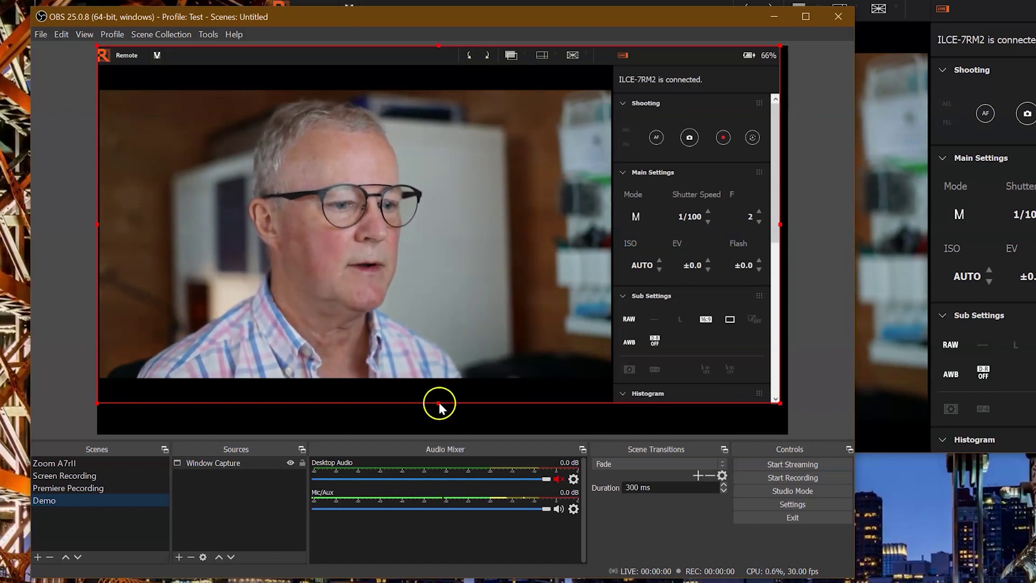
{"action": "mouse_move", "coordinate": [438, 402]}
{"action": "left_mouse_down"}
{"action": "mouse_move", "coordinate": [421, 280]}
{"action": "mouse_move", "coordinate": [422, 332]}
{"action": "mouse_move", "coordinate": [443, 396]}
{"action": "left_mouse_up"}
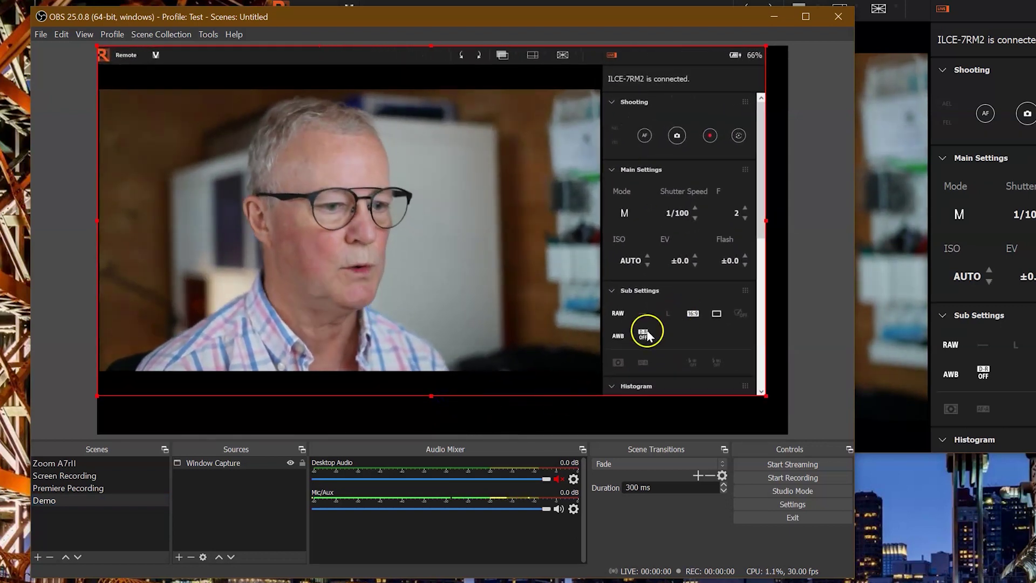
{"action": "left_click", "coordinate": [766, 221], "text": "alt"}
{"action": "left_click_drag", "start_coordinate": [767, 221], "coordinate": [612, 229]}
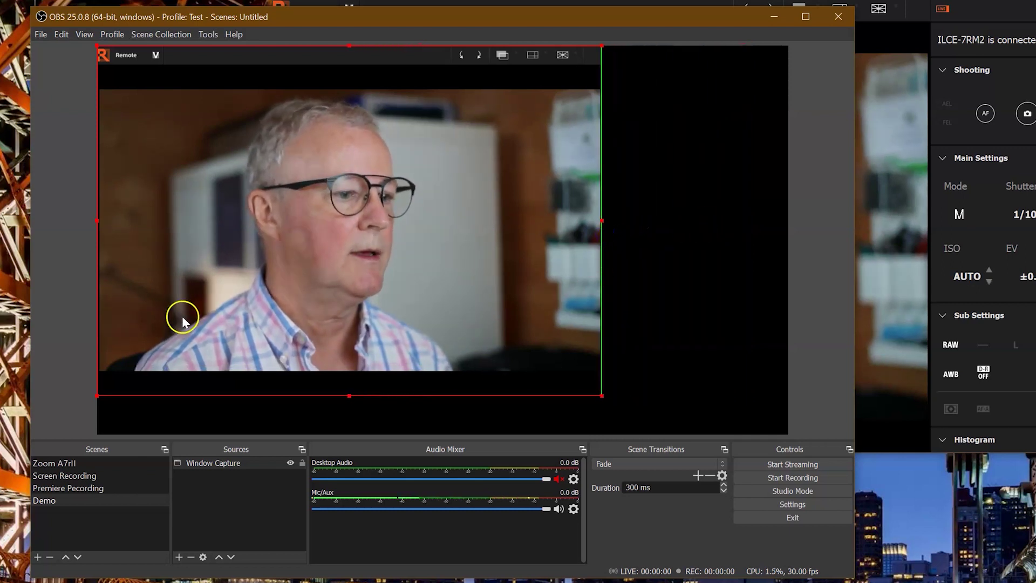
{"action": "left_click_drag", "start_coordinate": [350, 395], "coordinate": [347, 371]}
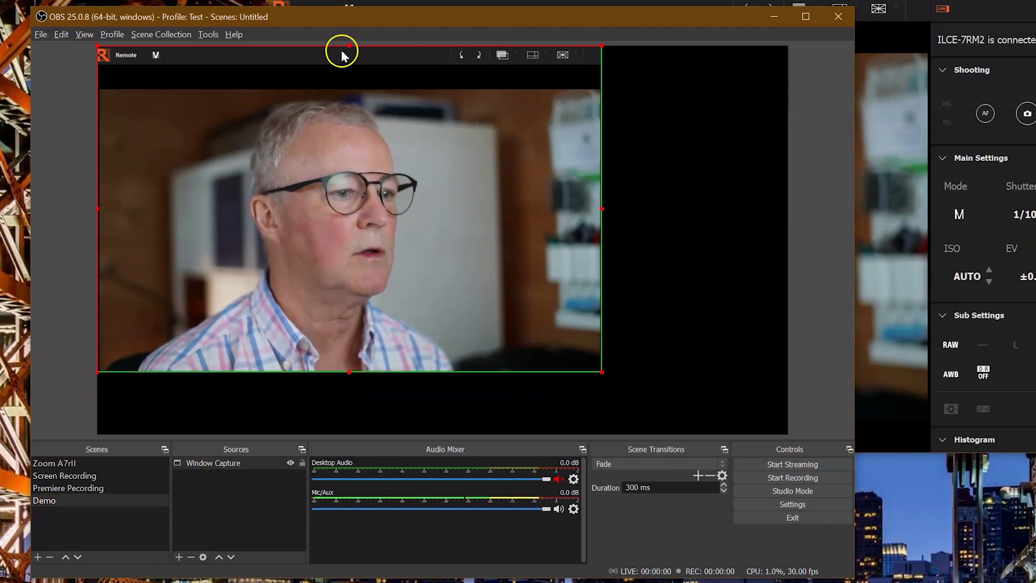
{"action": "left_click_drag", "start_coordinate": [348, 47], "coordinate": [338, 87]}
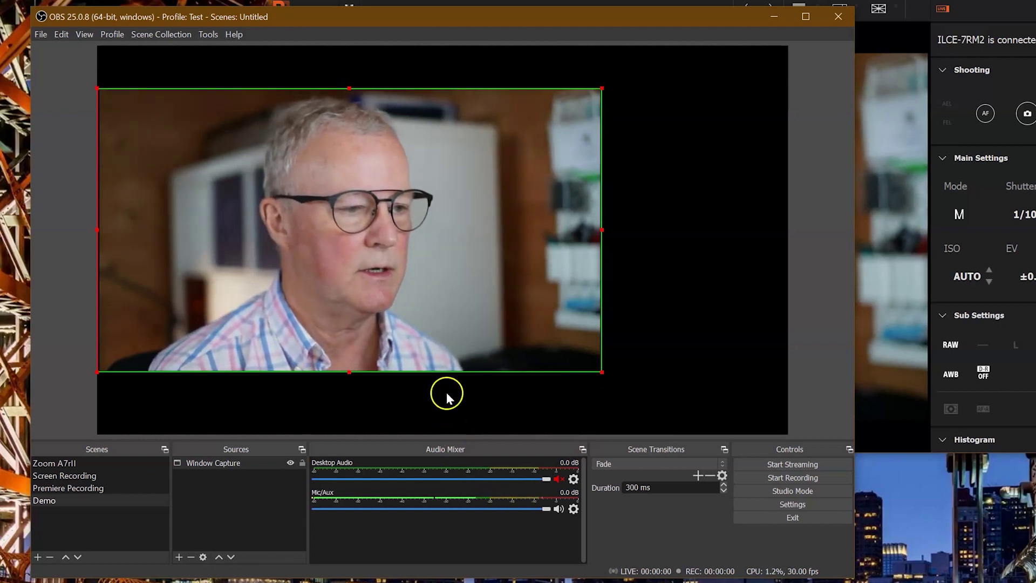
Apply Transform > Fit to screen to the cropped camera source
{"action": "right_click", "coordinate": [455, 216]}
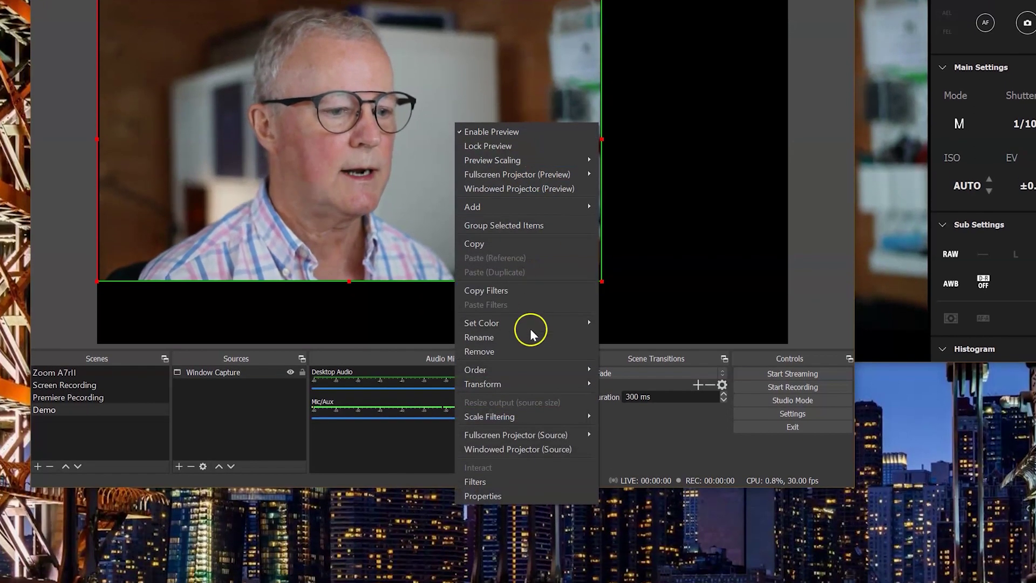
{"action": "mouse_move", "coordinate": [574, 412]}
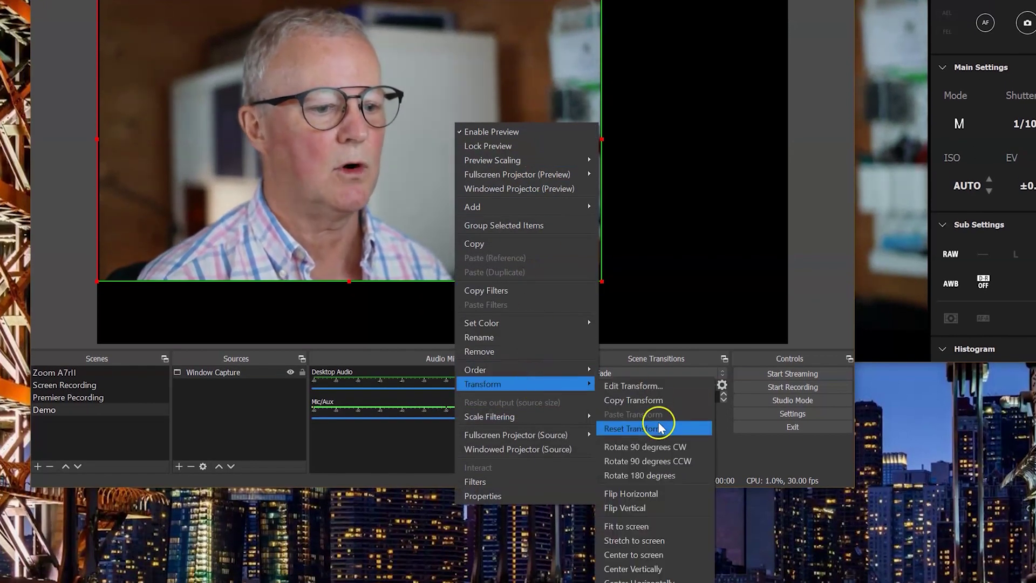
{"action": "left_click", "coordinate": [665, 525]}
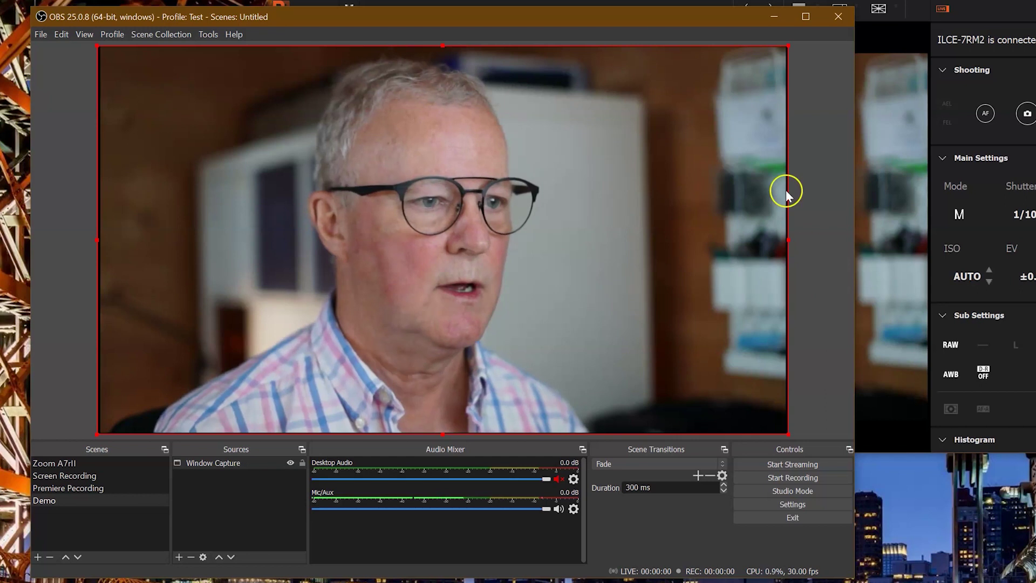
Move the Imaging Edge Remote window lower on the desktop, behind OBS
{"action": "key", "text": "alt+Tab"}
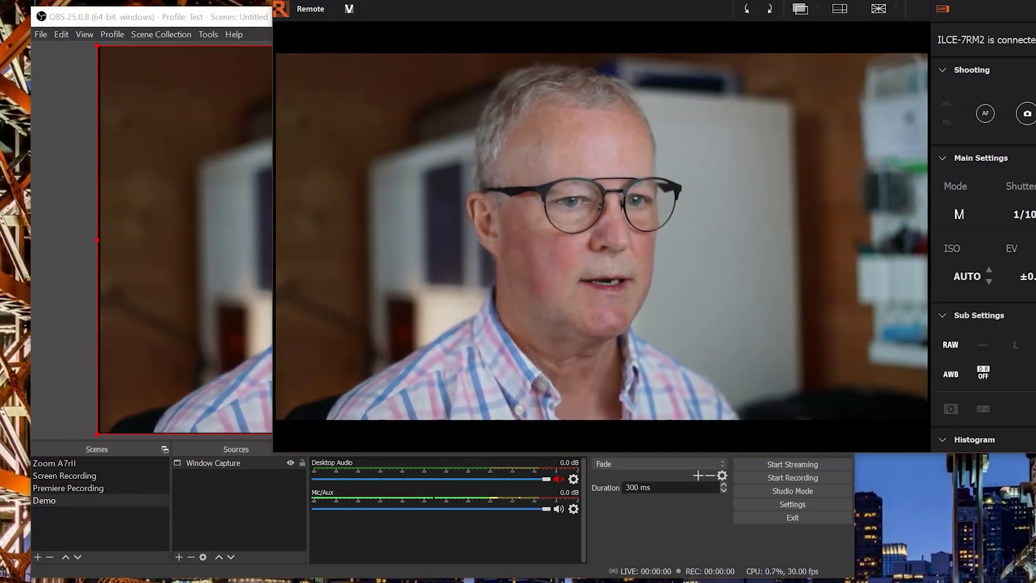
{"action": "key", "text": "alt+Tab"}
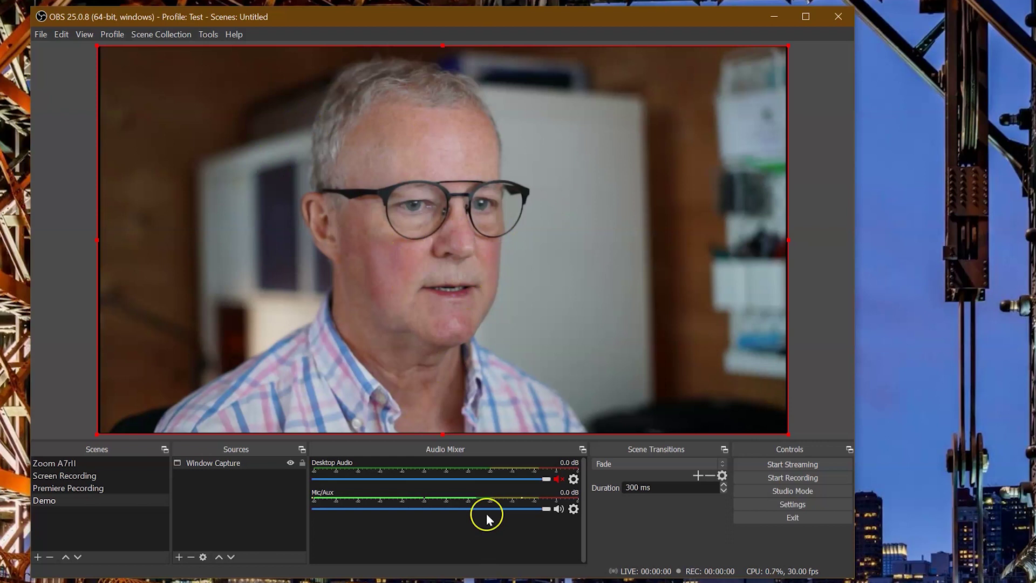
{"action": "key", "text": "alt+Tab"}
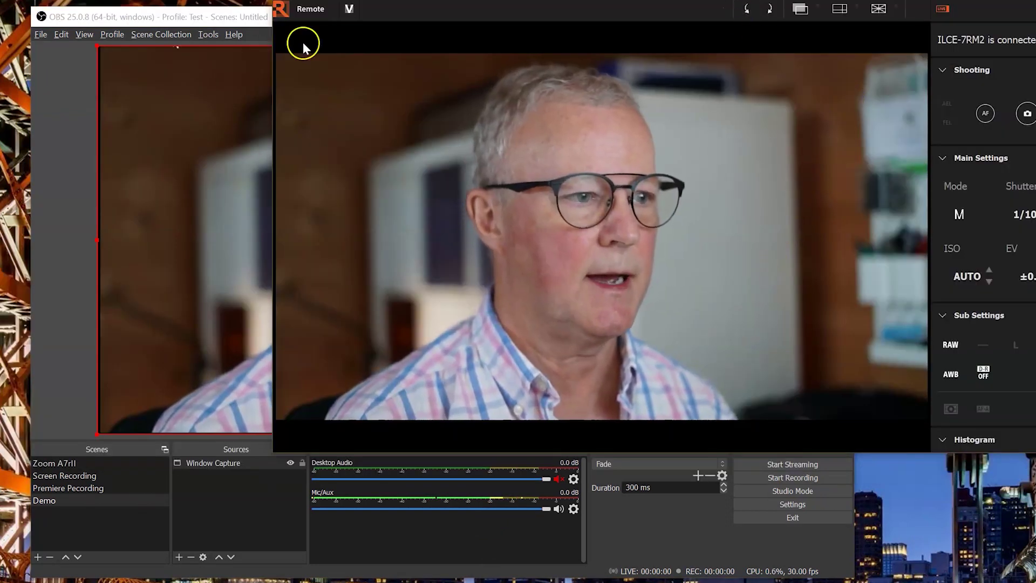
{"action": "left_click", "coordinate": [92, 123]}
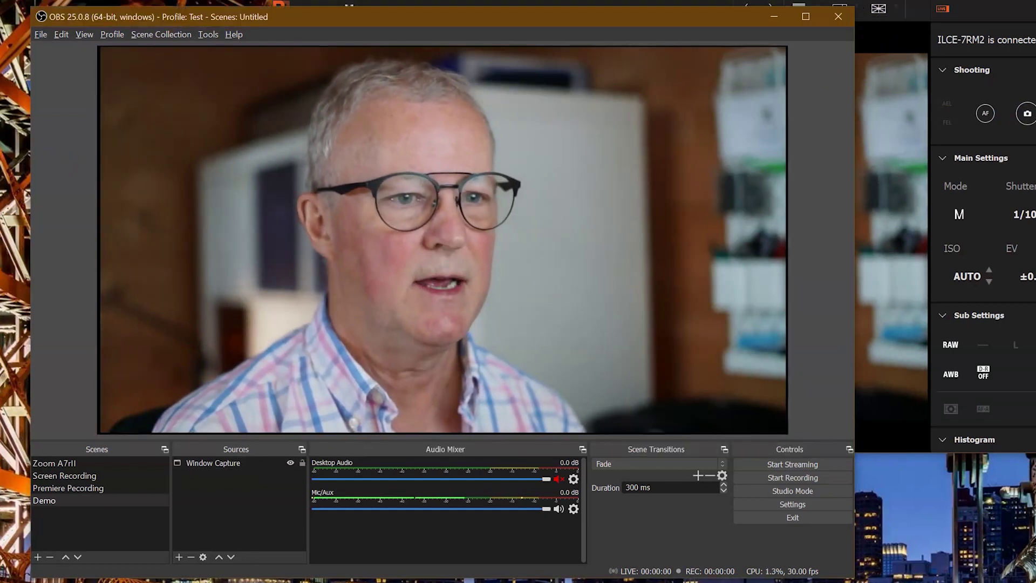
{"action": "key", "text": "alt+Tab"}
{"action": "left_click_drag", "start_coordinate": [983, 100], "coordinate": [1012, 351]}
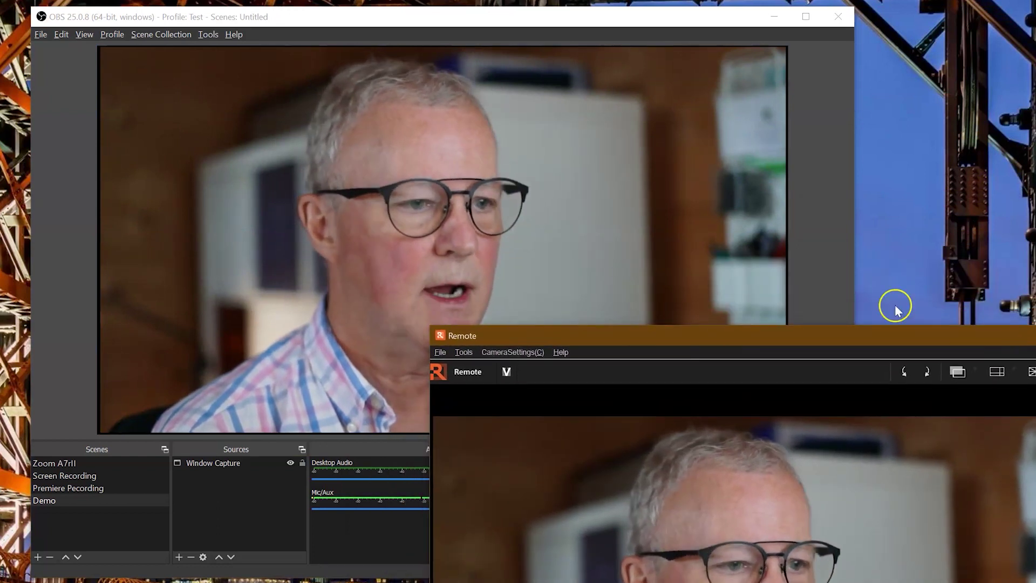
{"action": "left_click", "coordinate": [559, 20]}
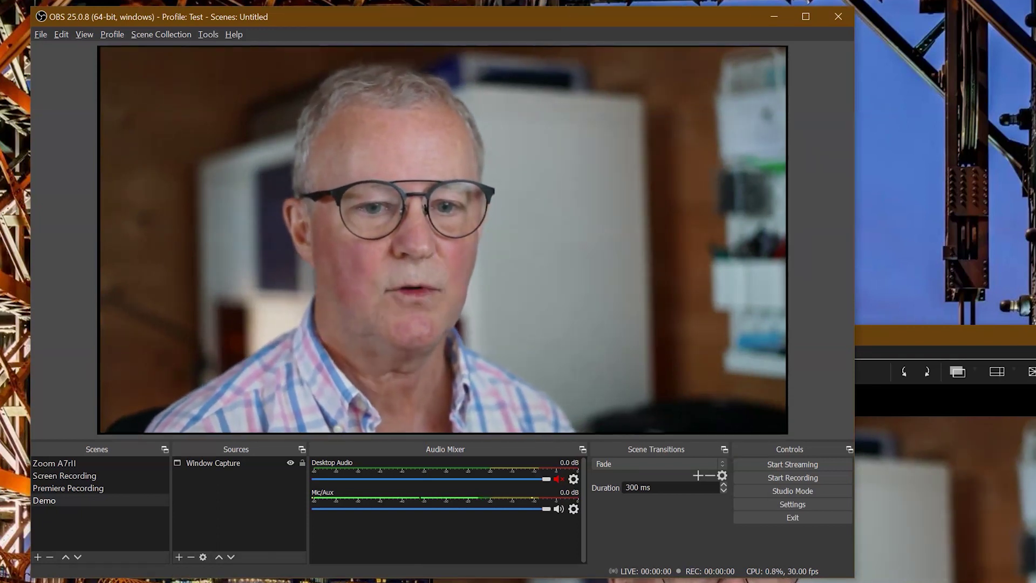
{"action": "left_click_drag", "start_coordinate": [1023, 336], "coordinate": [994, 395]}
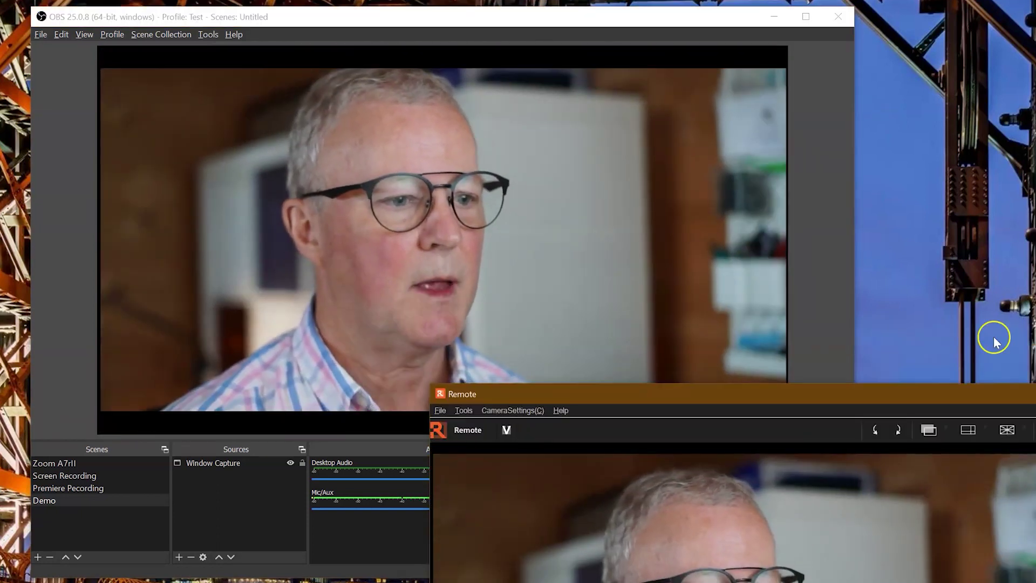
{"action": "left_click", "coordinate": [409, 25]}
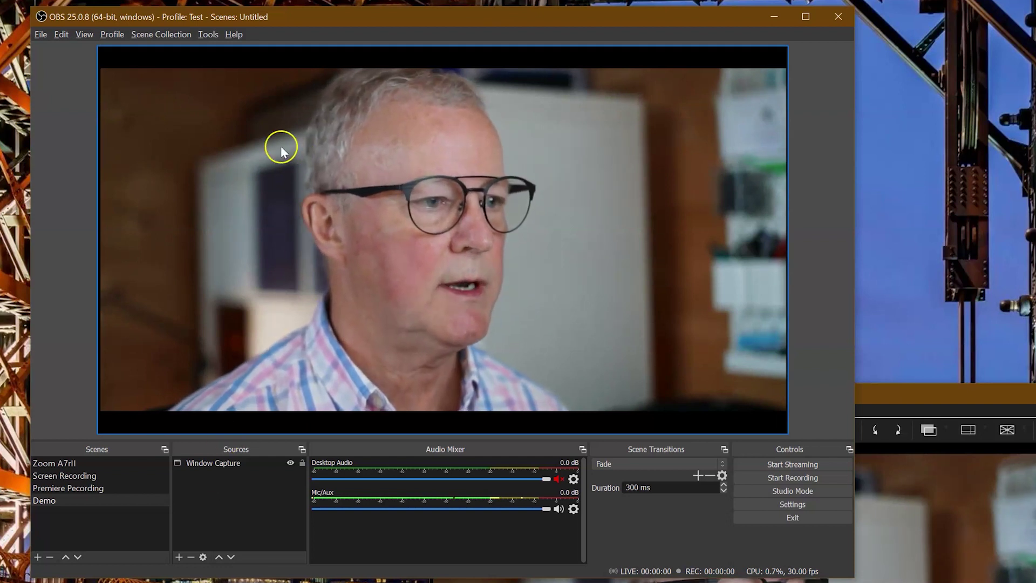
{"action": "left_click", "coordinate": [209, 34]}
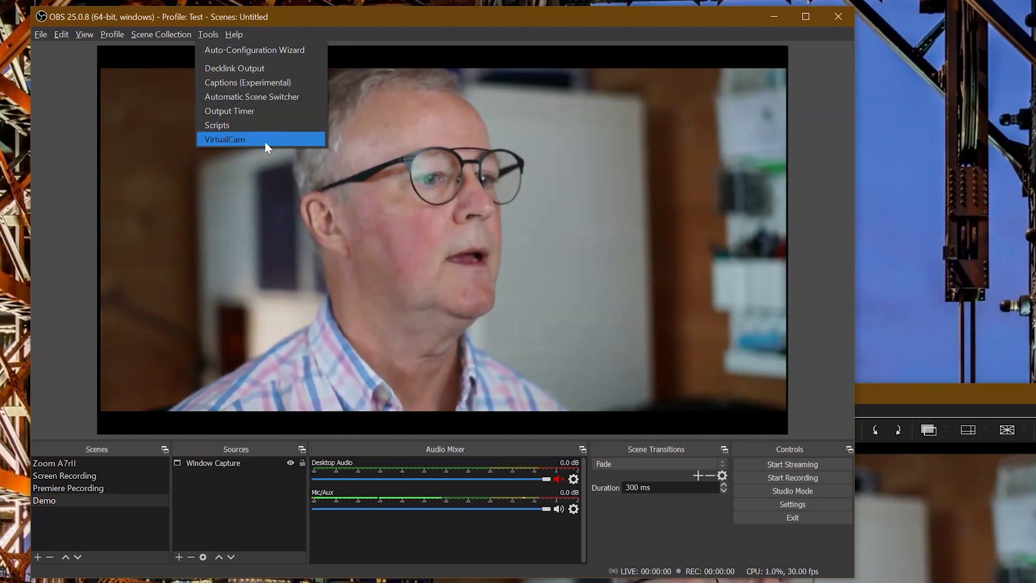
Check VirtualCam has AutoStart on and targets OBS-Camera, then close its dialog
{"action": "left_click", "coordinate": [247, 139]}
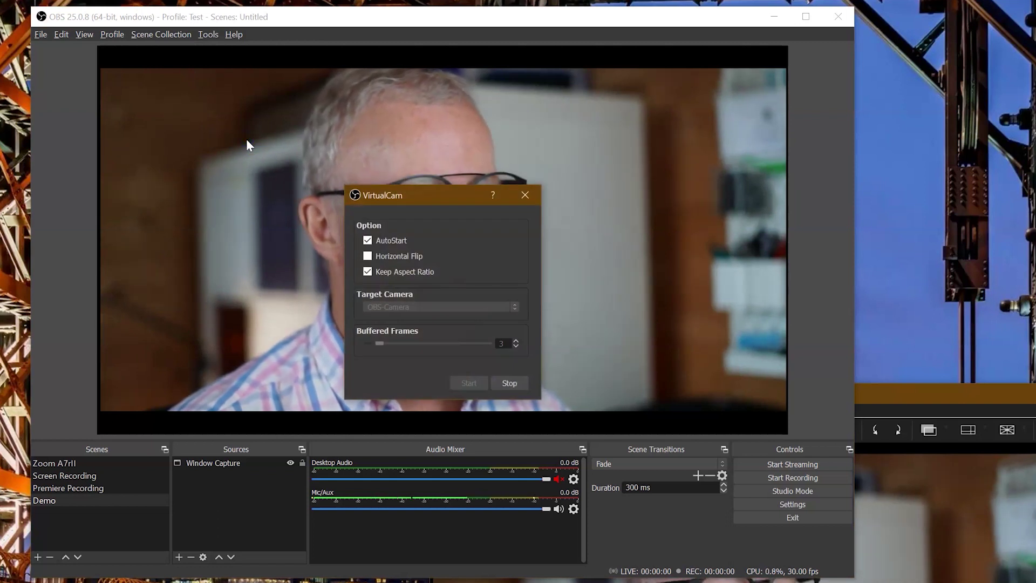
{"action": "left_click_drag", "start_coordinate": [432, 197], "coordinate": [494, 206]}
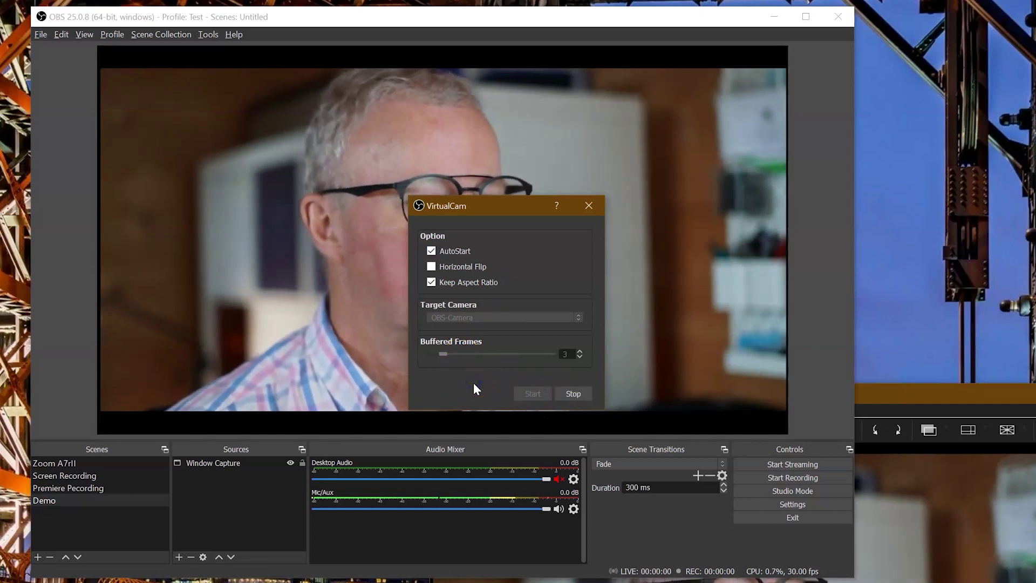
{"action": "left_click", "coordinate": [578, 394]}
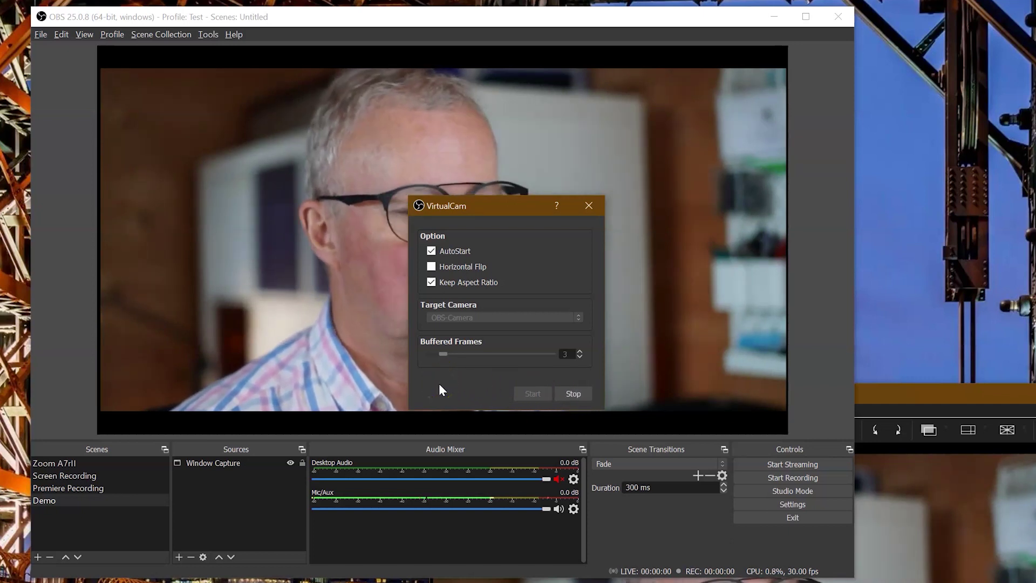
{"action": "left_click", "coordinate": [452, 379]}
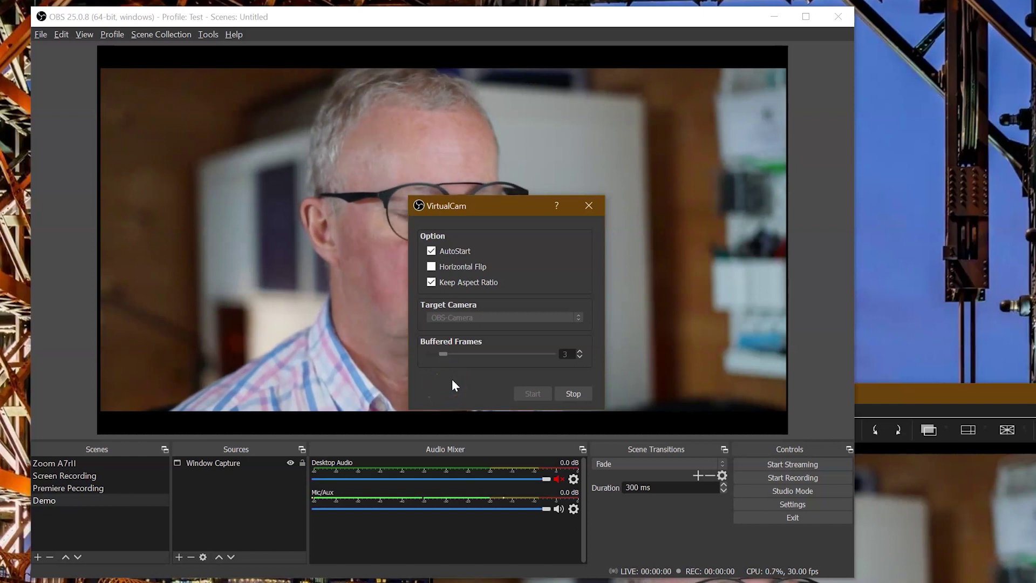
{"action": "left_click", "coordinate": [564, 396]}
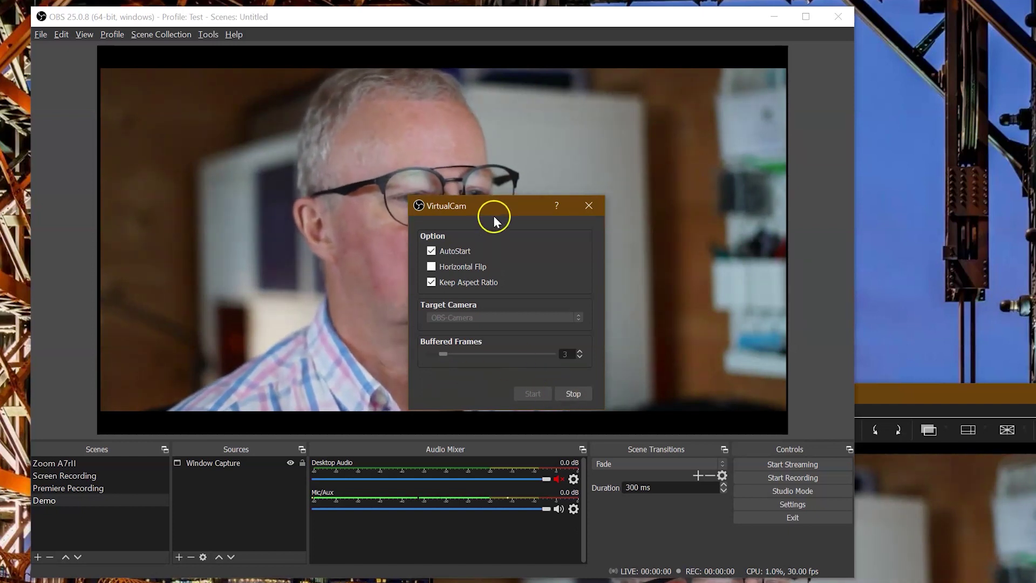
{"action": "left_click_drag", "start_coordinate": [489, 209], "coordinate": [548, 198]}
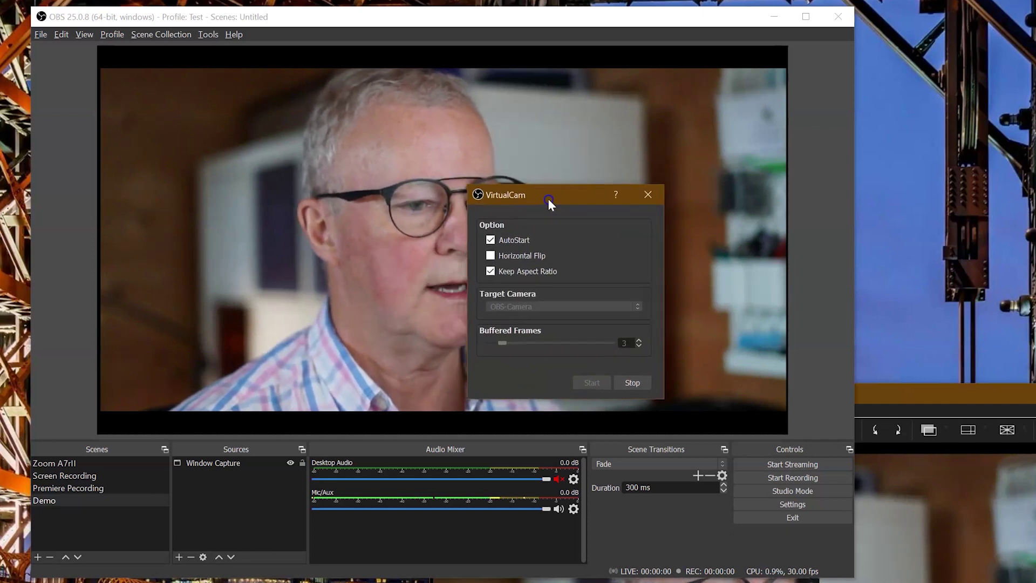
{"action": "left_click", "coordinate": [648, 194]}
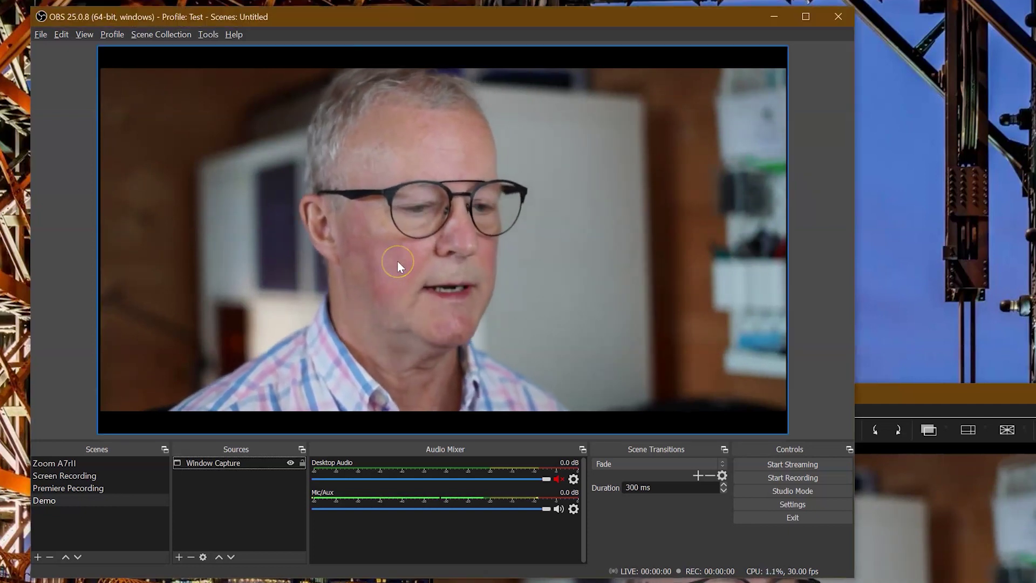
Start Zoom from the Start menu, opening its Home screen
{"action": "left_click", "coordinate": [926, 271]}
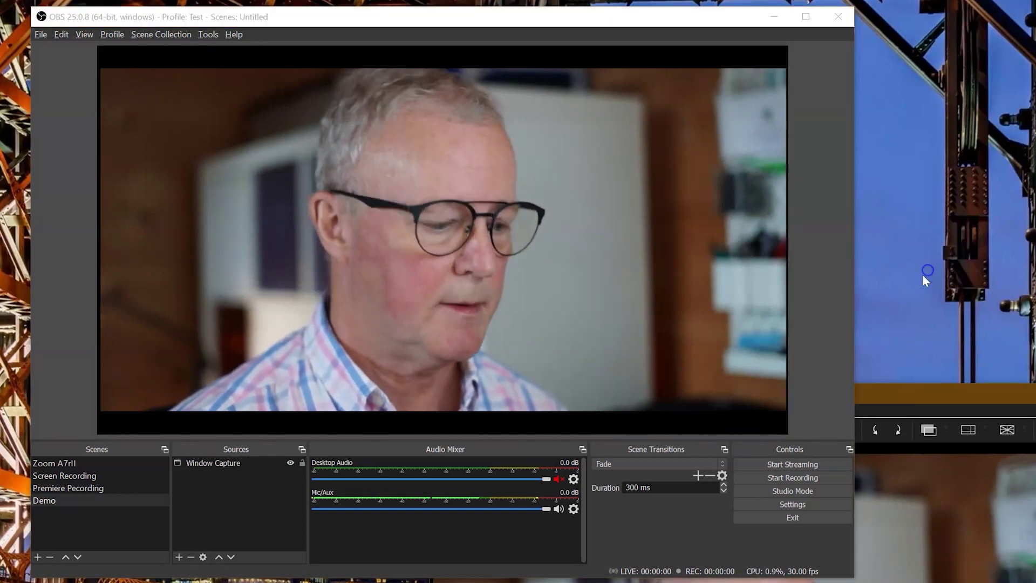
{"action": "key", "text": "super"}
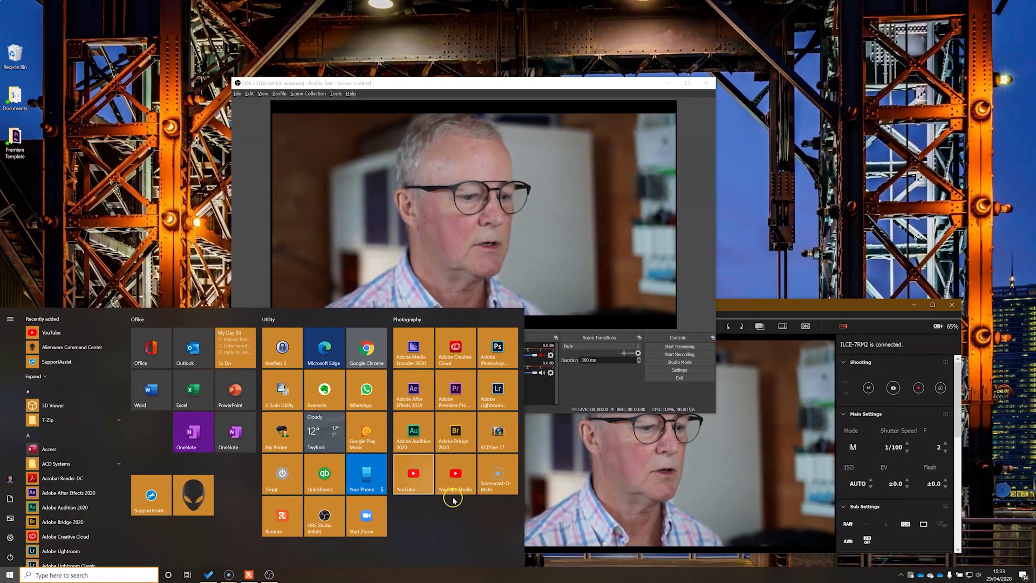
{"action": "left_click", "coordinate": [365, 534]}
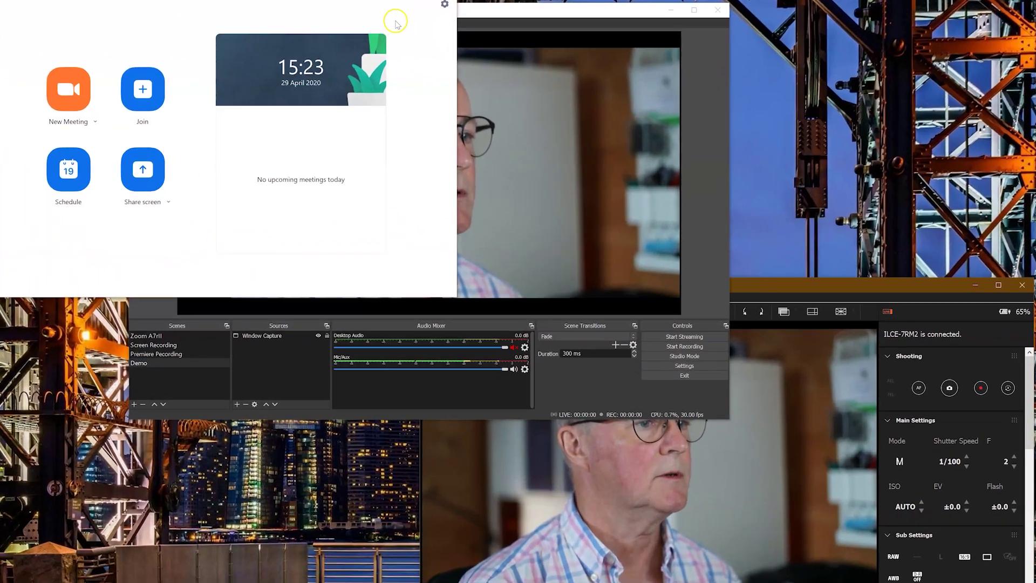
{"action": "left_click", "coordinate": [486, 77]}
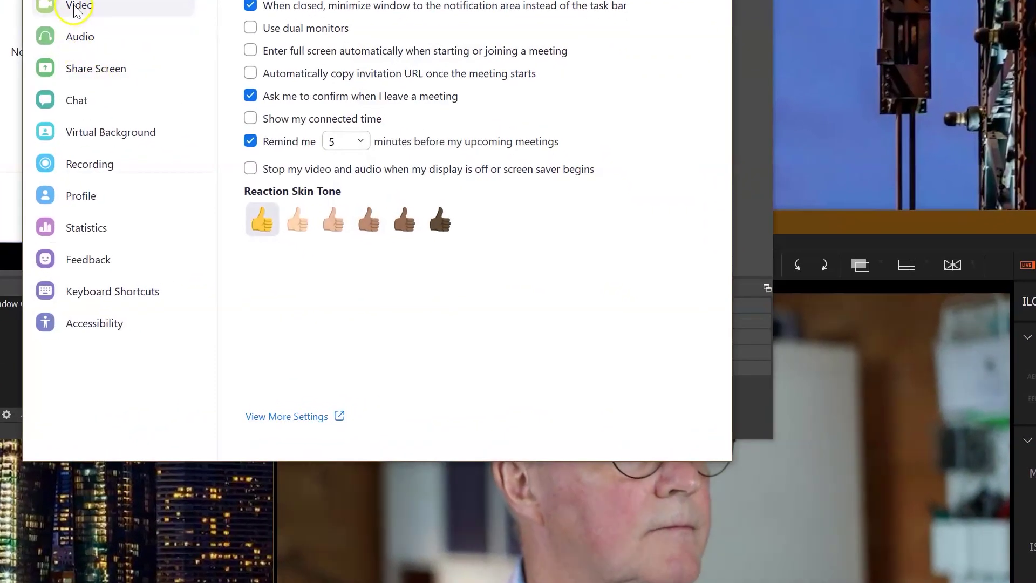
{"action": "left_click", "coordinate": [75, 8]}
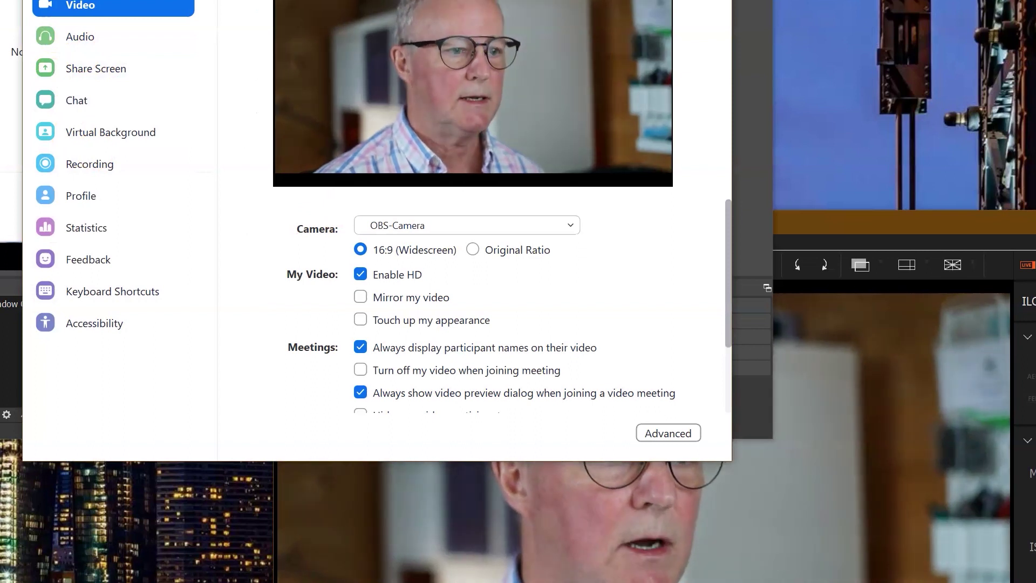
{"action": "left_click_drag", "start_coordinate": [447, 0], "coordinate": [661, 39]}
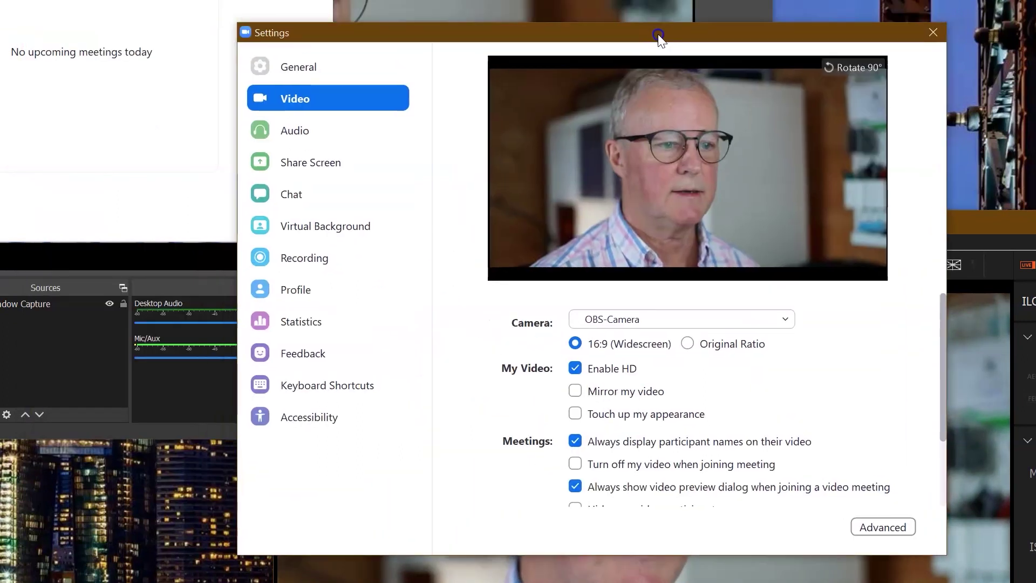
{"action": "left_click", "coordinate": [631, 321]}
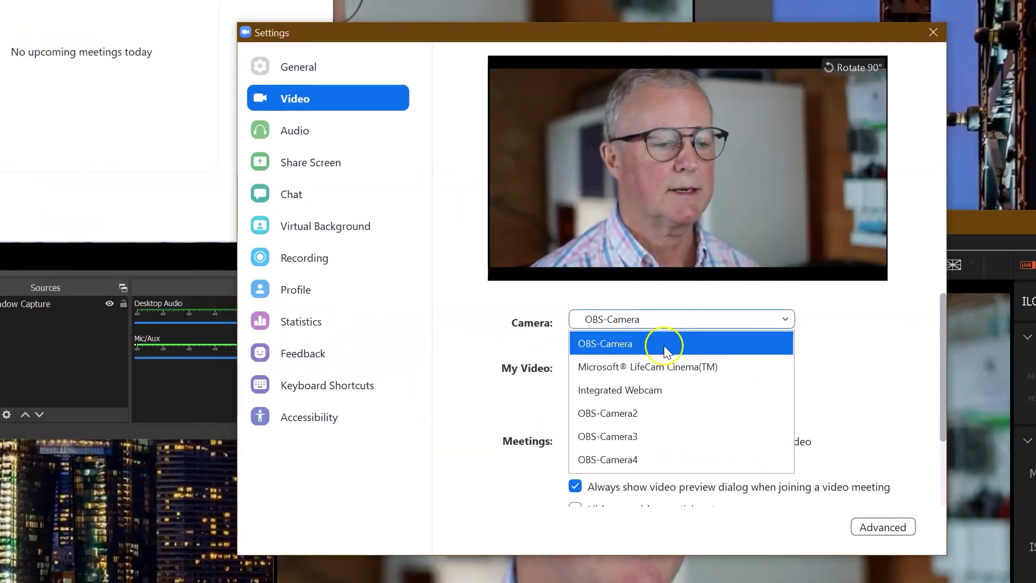
{"action": "left_click", "coordinate": [678, 318]}
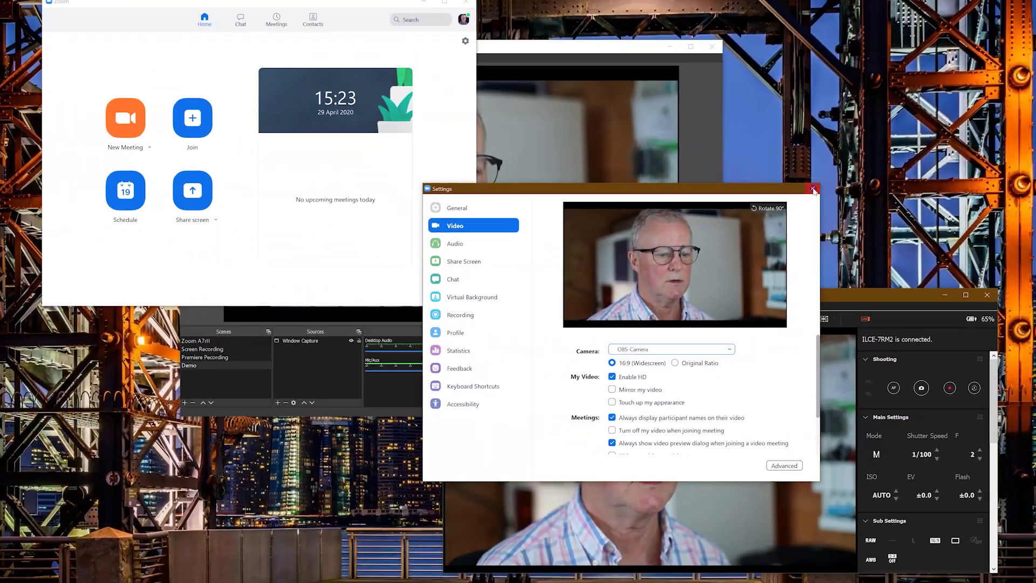
Close Zoom's settings and main window, then switch OBS to the Zoom A7rII scene
{"action": "left_click", "coordinate": [812, 188]}
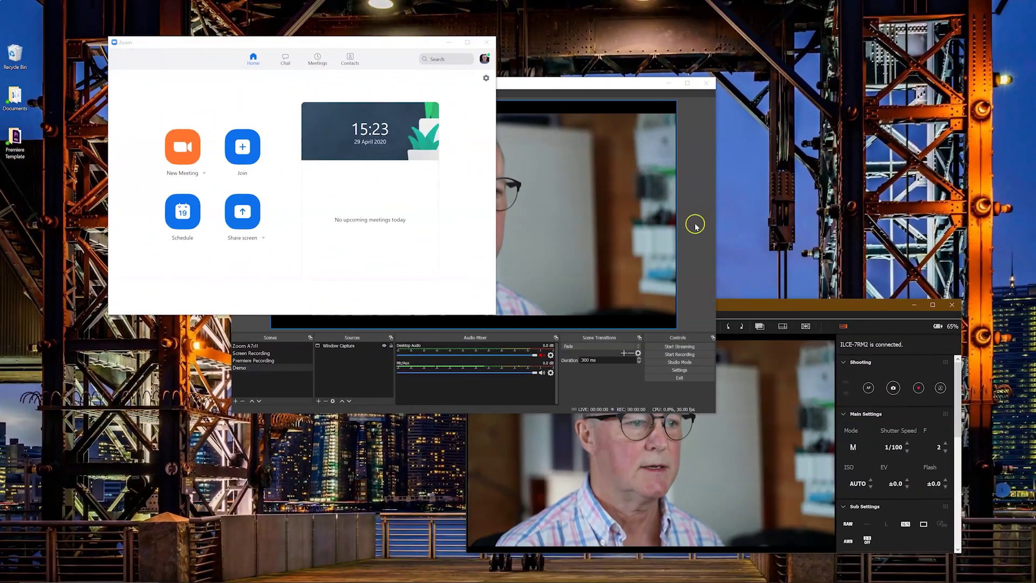
{"action": "left_click", "coordinate": [485, 43]}
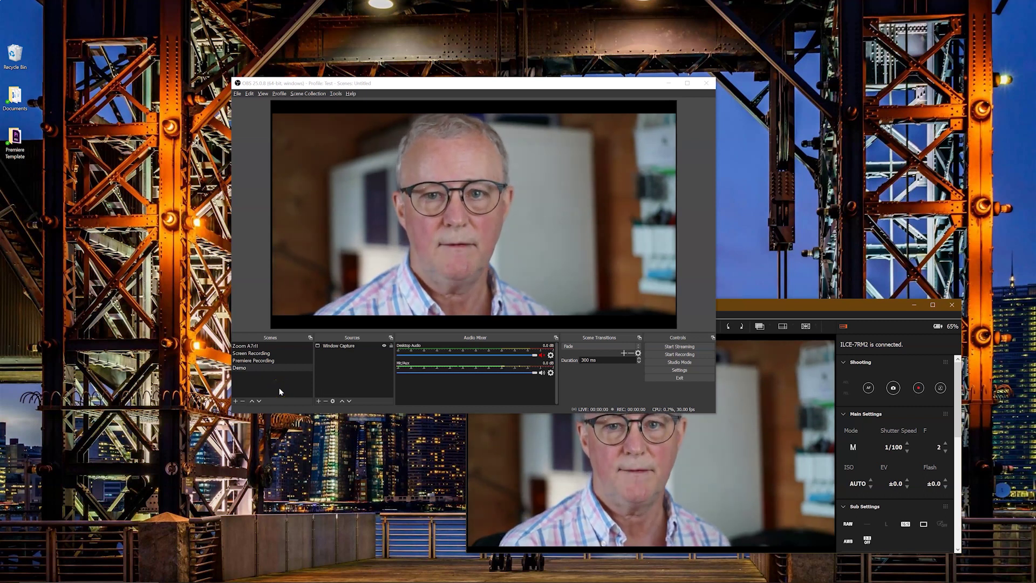
{"action": "left_click", "coordinate": [337, 259]}
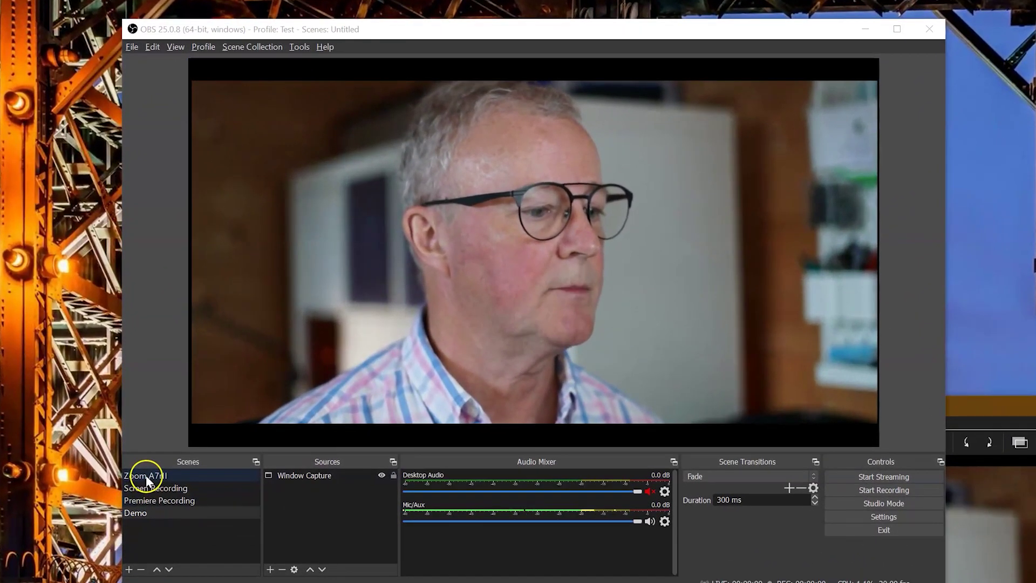
{"action": "left_click", "coordinate": [239, 348]}
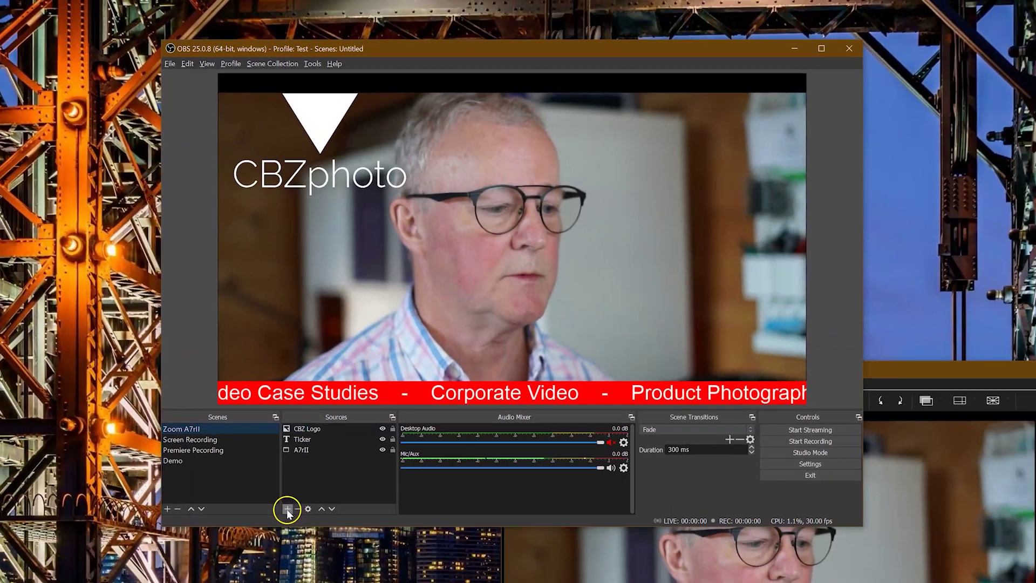
Select the Ticker source, then show the source-type list including Text (GDI+)
{"action": "left_click", "coordinate": [270, 569]}
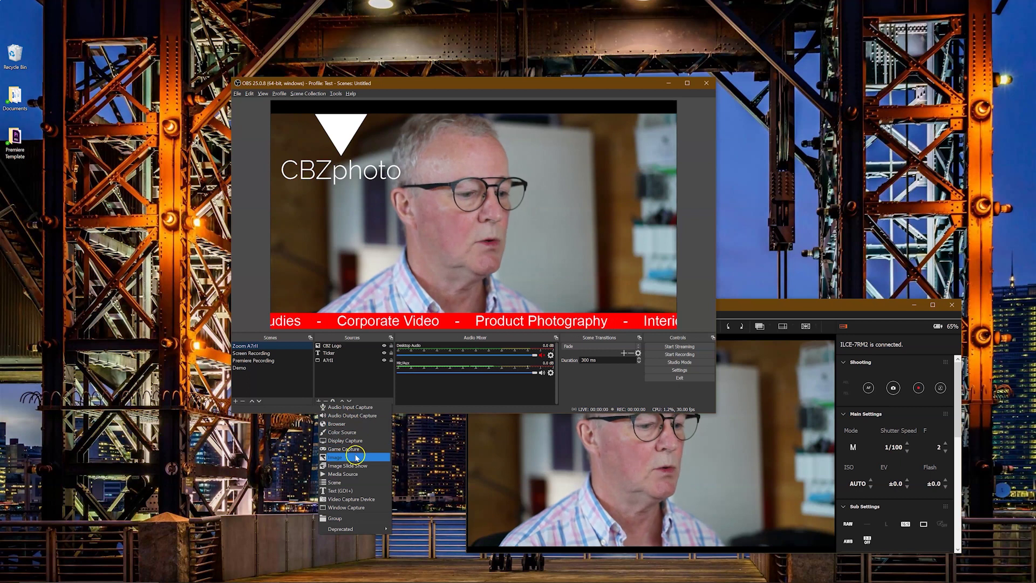
{"action": "left_click", "coordinate": [594, 393]}
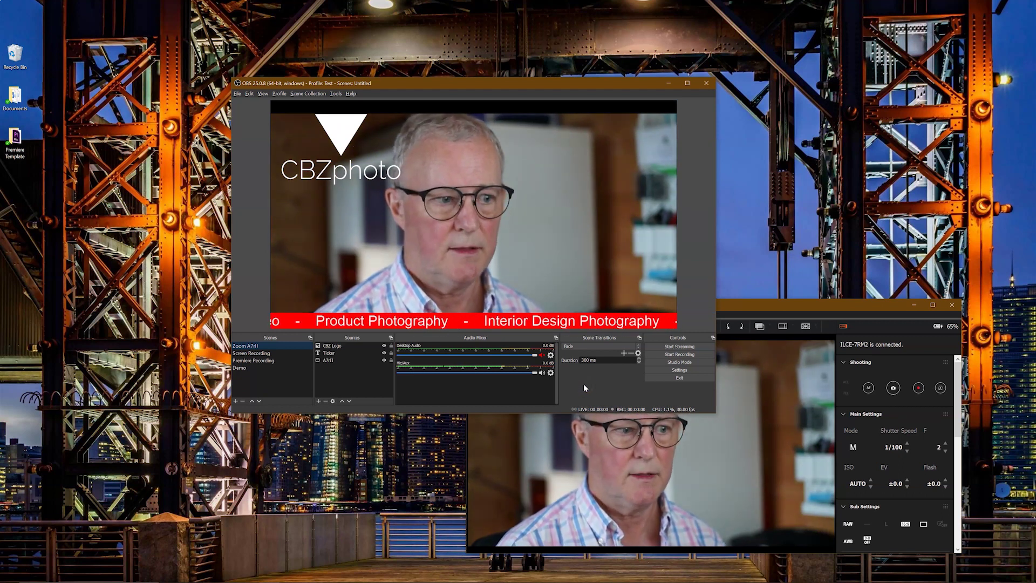
{"action": "left_click", "coordinate": [336, 354]}
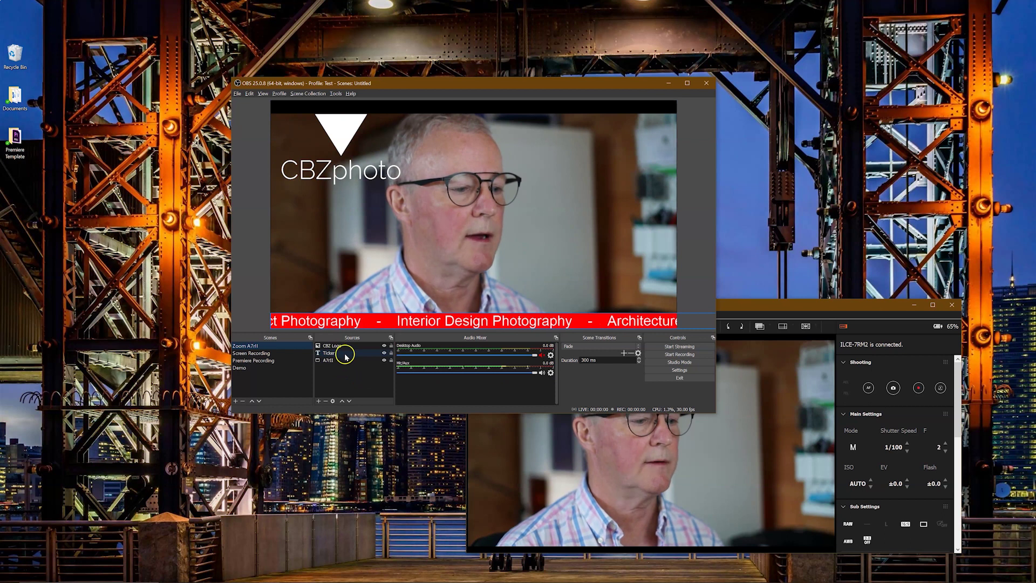
{"action": "left_click", "coordinate": [442, 323]}
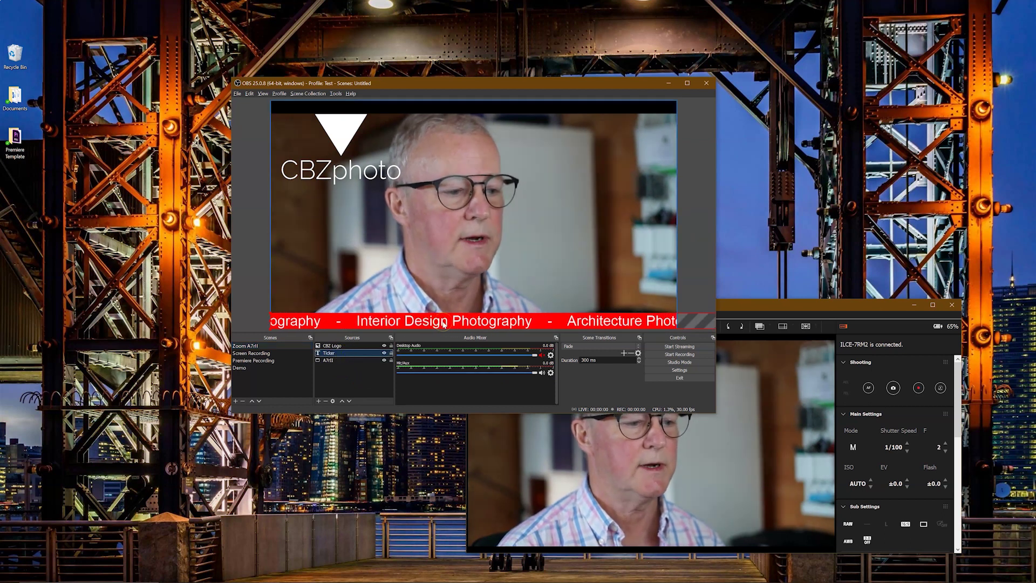
{"action": "left_click", "coordinate": [318, 402]}
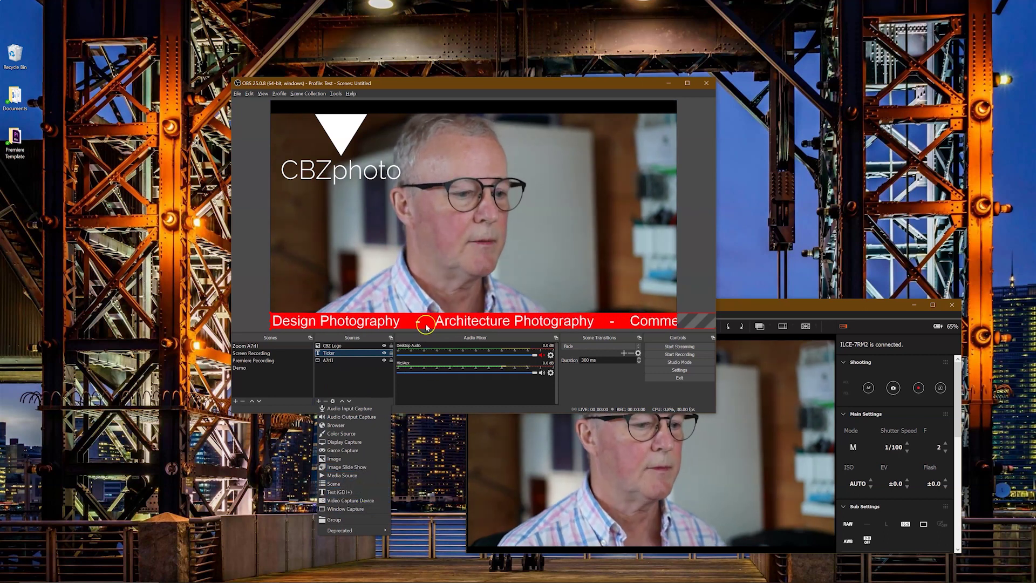
{"action": "left_click", "coordinate": [334, 354]}
{"action": "right_click", "coordinate": [335, 354]}
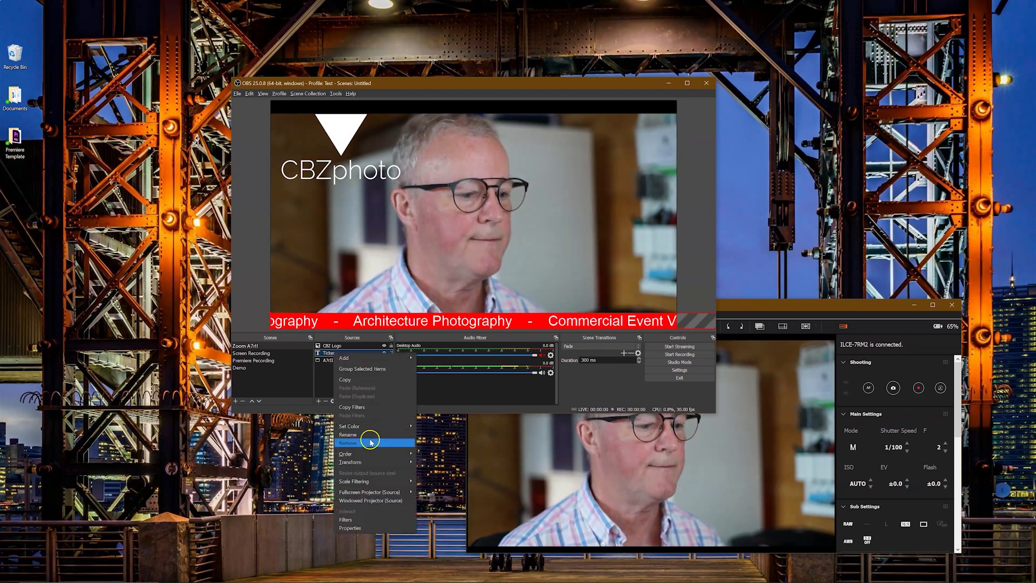
{"action": "left_click", "coordinate": [357, 519]}
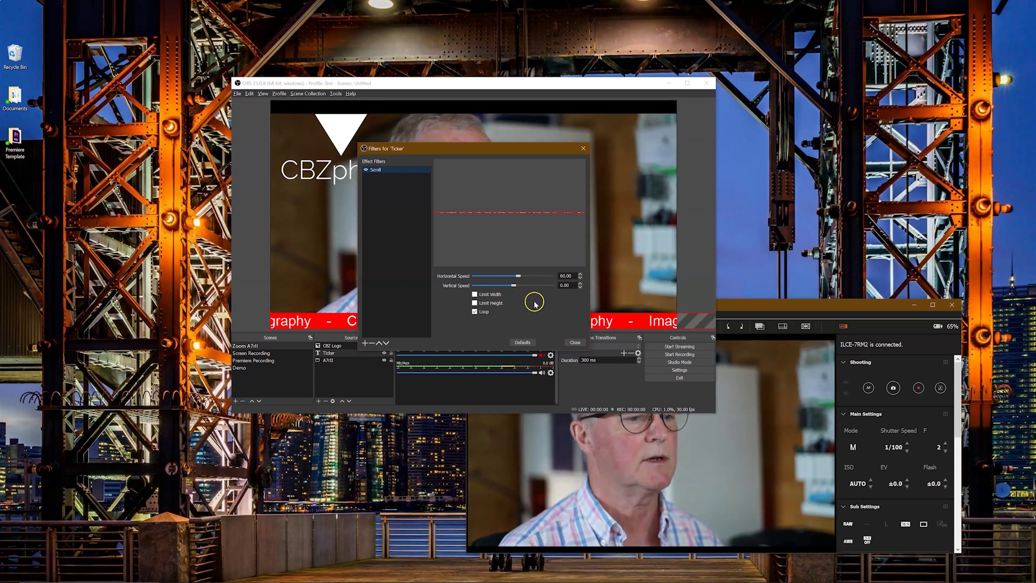
{"action": "left_click", "coordinate": [573, 342]}
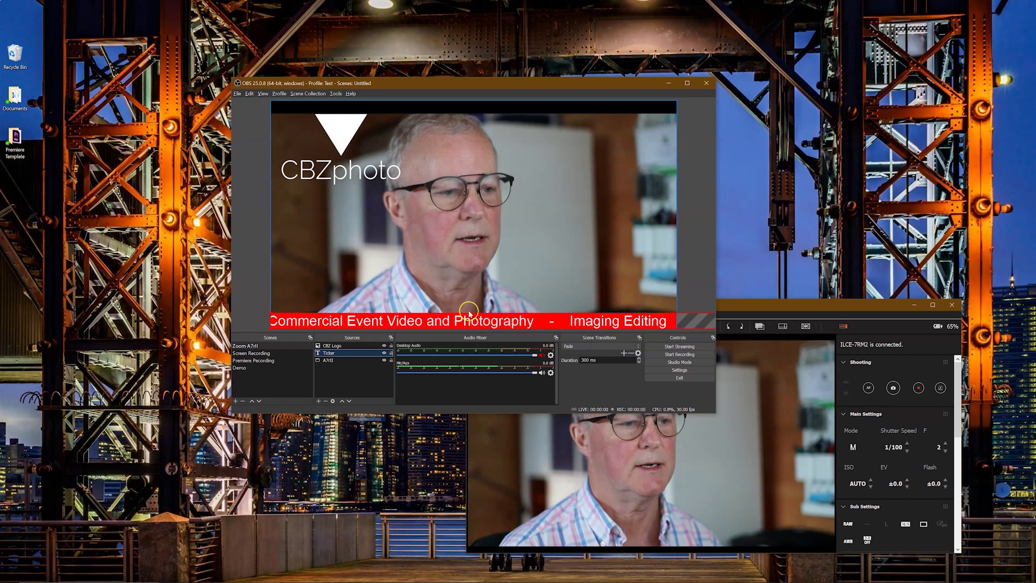